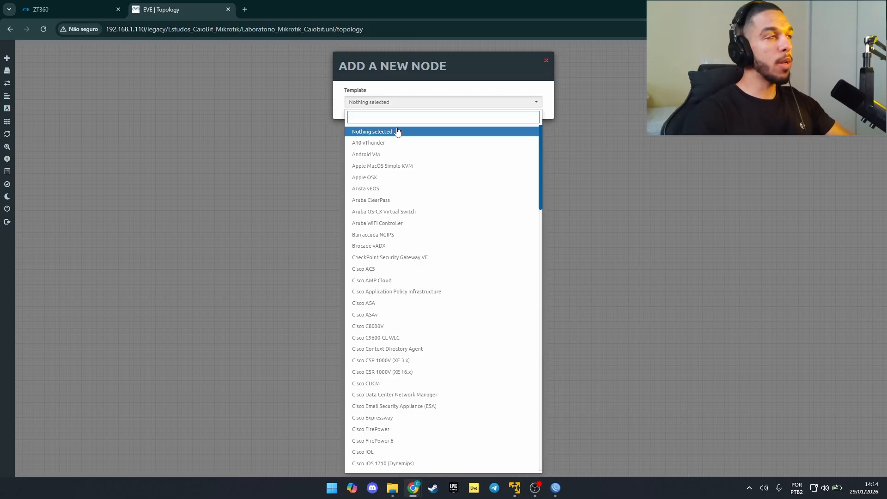
Step: Create a node from the MikroTik RouterOS template with 5 Ethernets, named ROUTER-Casa
{"action": "type", "text": "mi"}
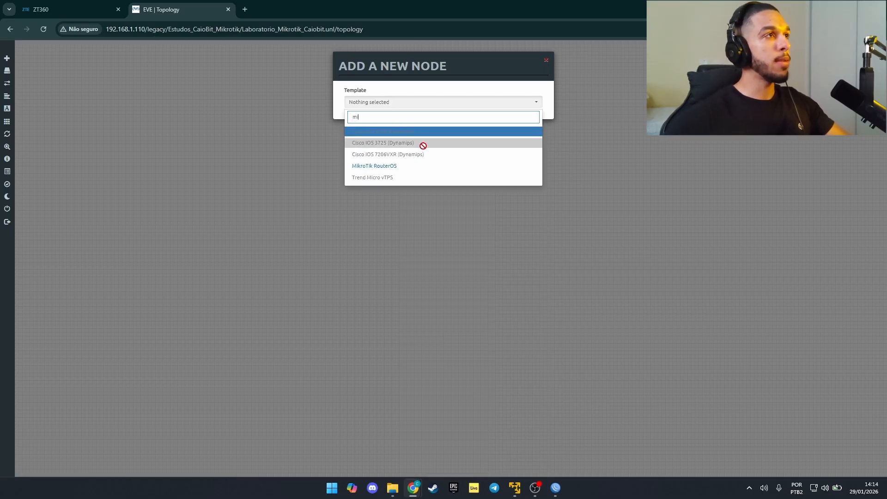
{"action": "left_click", "coordinate": [444, 166]}
{"action": "double_click", "coordinate": [505, 263]}
{"action": "type", "text": "5"}
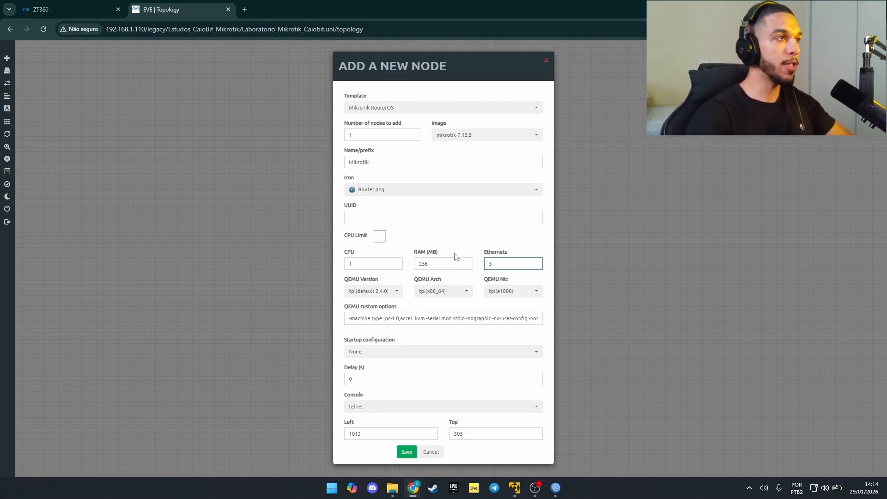
{"action": "double_click", "coordinate": [387, 160]}
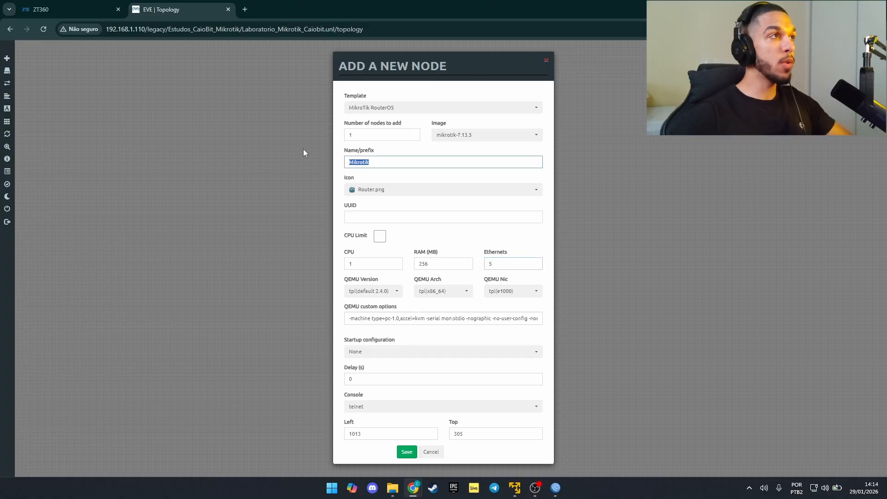
{"action": "type", "text": "ROUTER"}
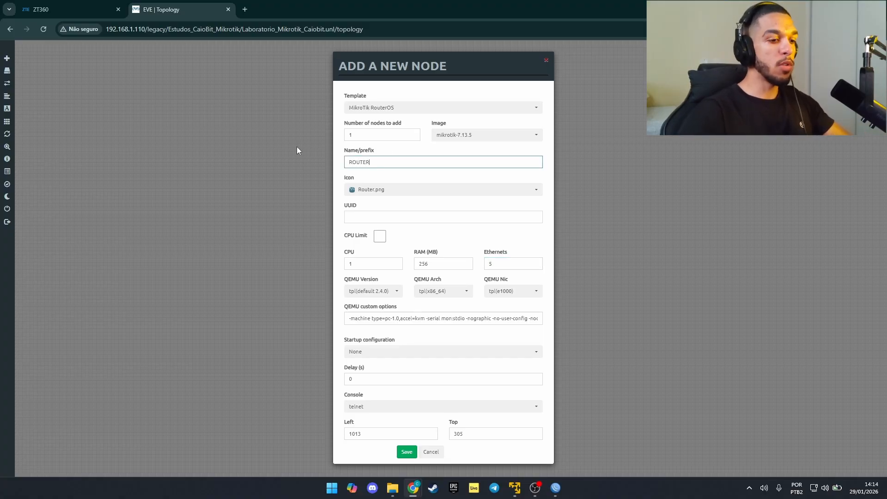
{"action": "type", "text": "-Casa"}
{"action": "key", "text": "Return"}
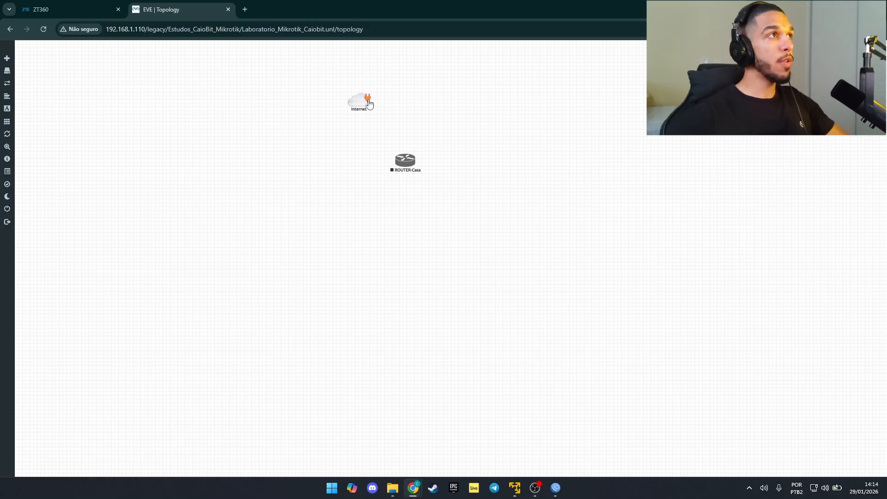
Step: Cable the Internet cloud to ROUTER-Casa's eth1 and start the router node
{"action": "left_click_drag", "start_coordinate": [367, 99], "coordinate": [402, 162]}
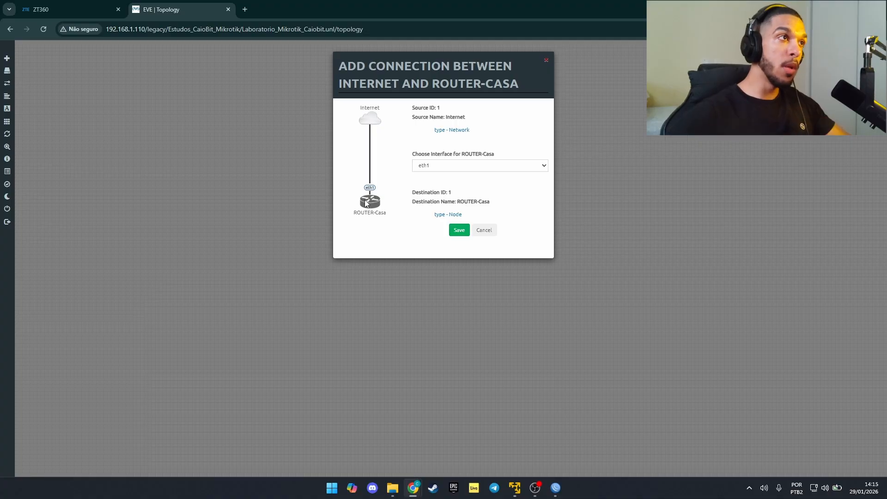
{"action": "left_click", "coordinate": [460, 231]}
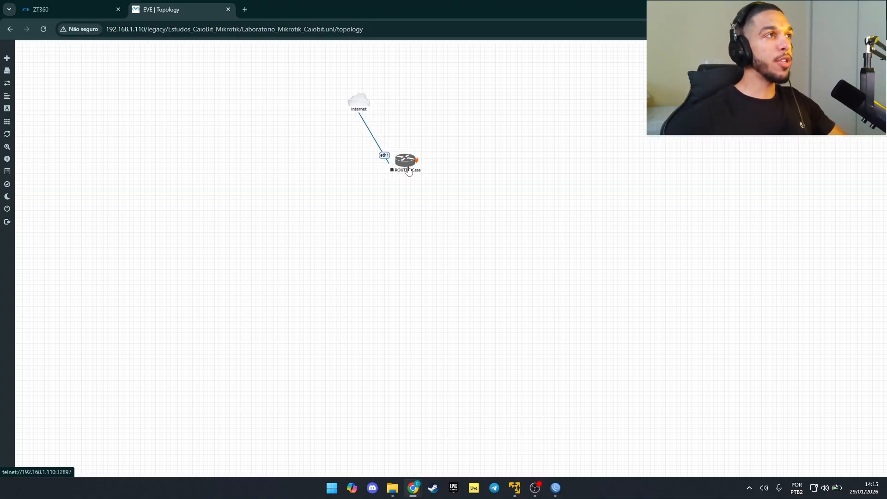
{"action": "right_click", "coordinate": [405, 227]}
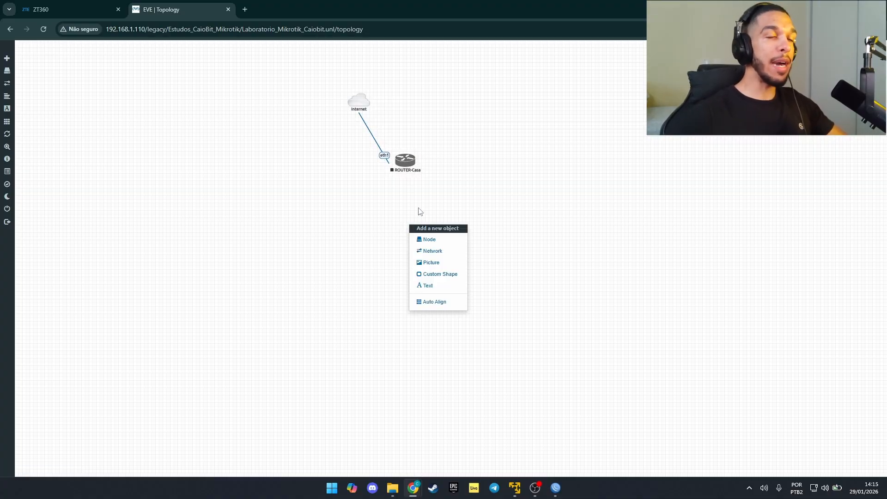
{"action": "right_click", "coordinate": [403, 160]}
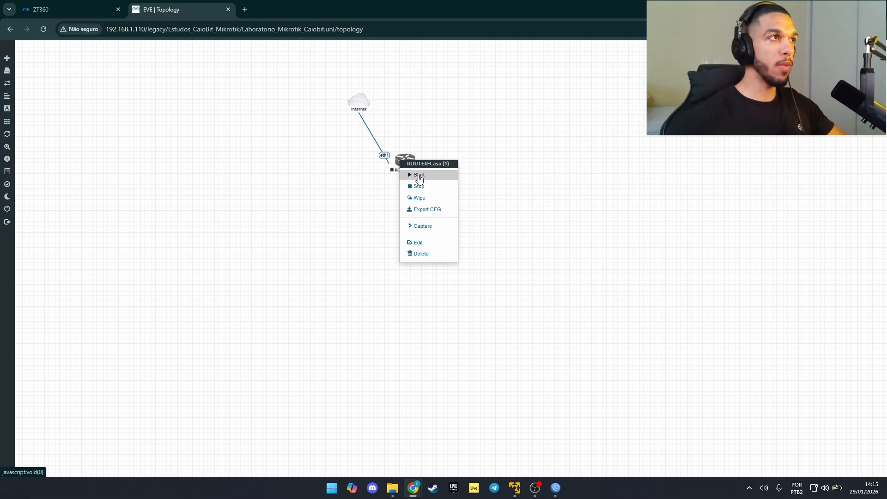
{"action": "left_click", "coordinate": [419, 176]}
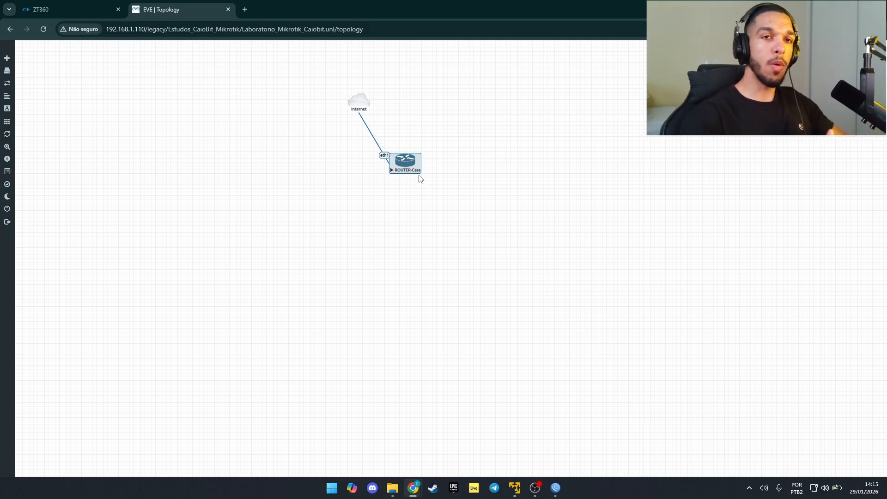
Step: Close the extra WinBox window and return to the EVE-NG topology
{"action": "mouse_move", "coordinate": [556, 488]}
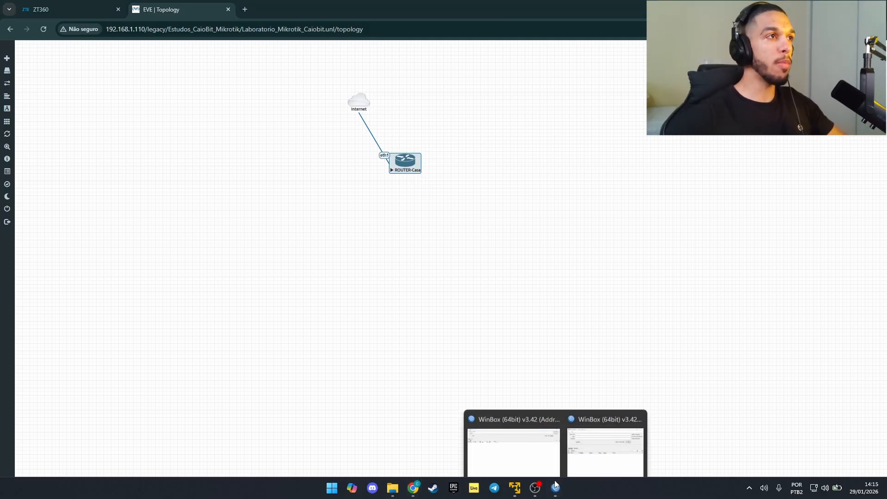
{"action": "left_click", "coordinate": [638, 407]}
{"action": "left_click", "coordinate": [575, 433]}
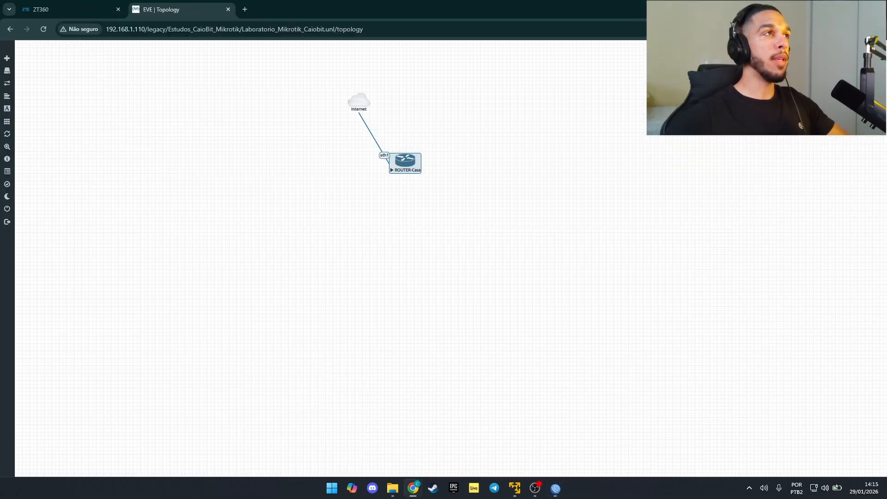
{"action": "key", "text": "alt+Tab"}
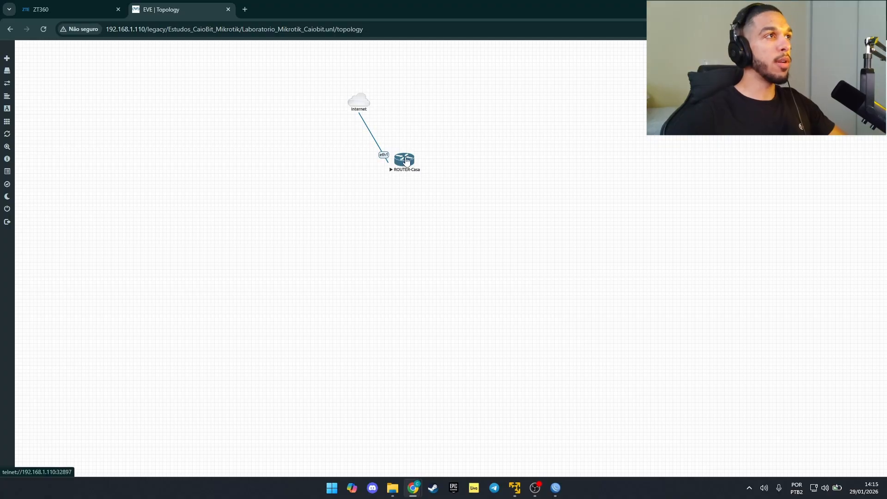
Step: Log in to ROUTER-Casa's telnet console as admin
{"action": "left_click", "coordinate": [406, 161]}
{"action": "left_click", "coordinate": [455, 99]}
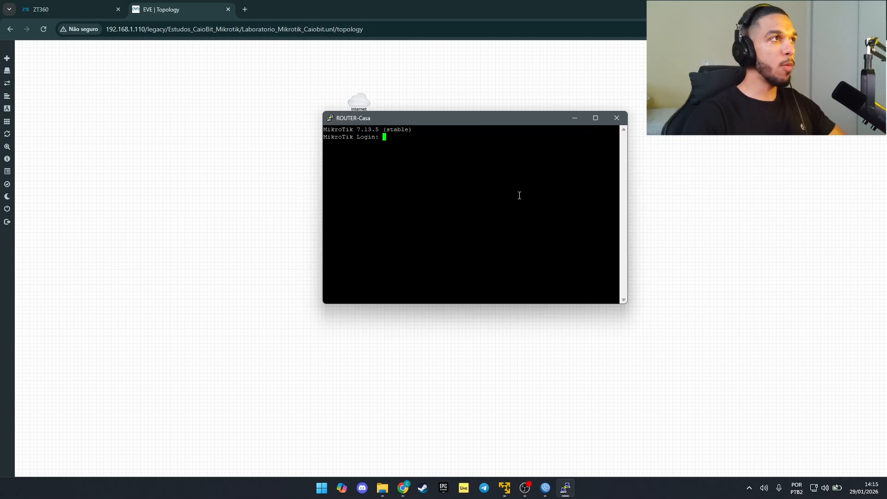
{"action": "type", "text": "admin"}
{"action": "key", "text": "Return"}
Step: Decline the license, set and confirm a new admin password, and list the top-level commands
{"action": "key", "text": "Return"}
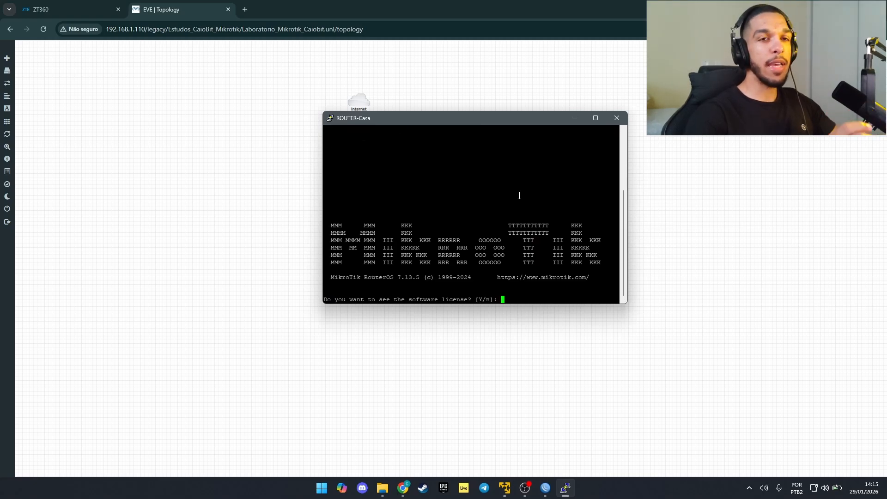
{"action": "type", "text": "n"}
{"action": "key", "text": "Return"}
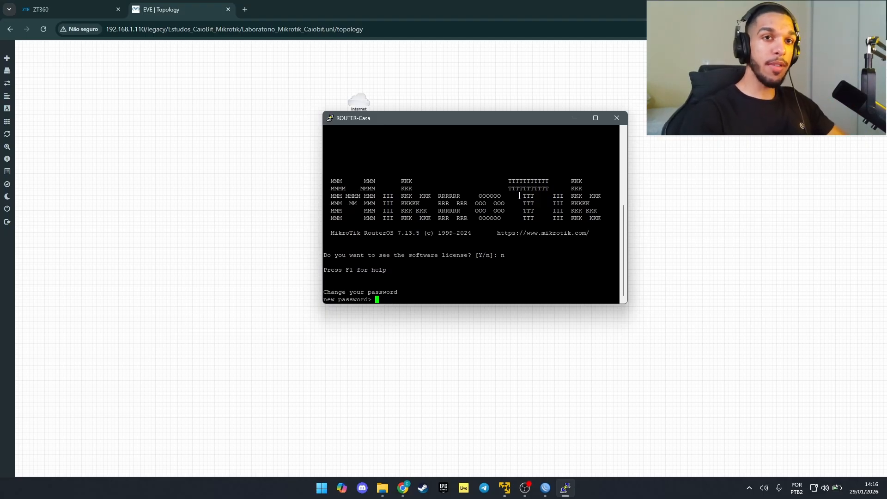
{"action": "type", "text": "*****"}
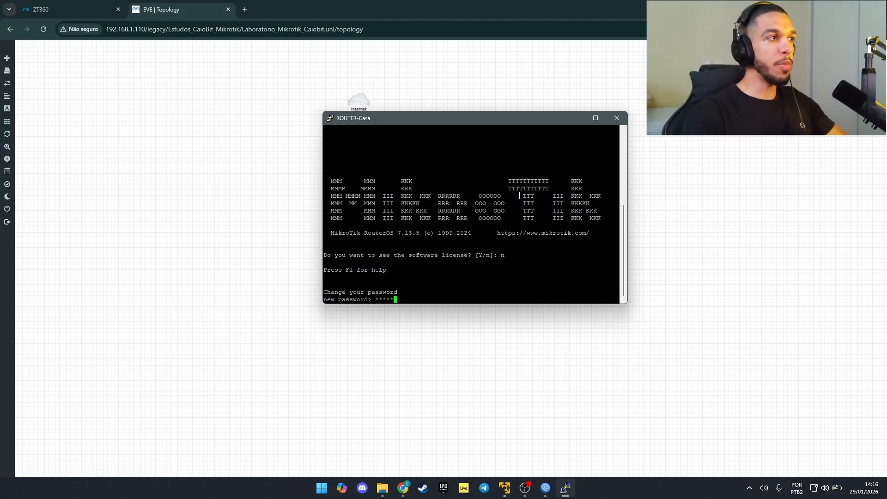
{"action": "key", "text": "Return"}
{"action": "type", "text": "*****"}
{"action": "key", "text": "Return"}
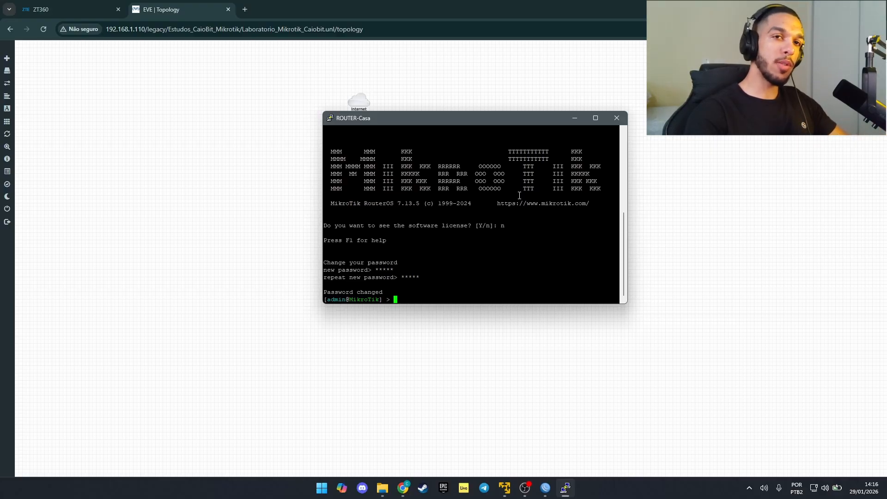
{"action": "key", "text": "Tab"}
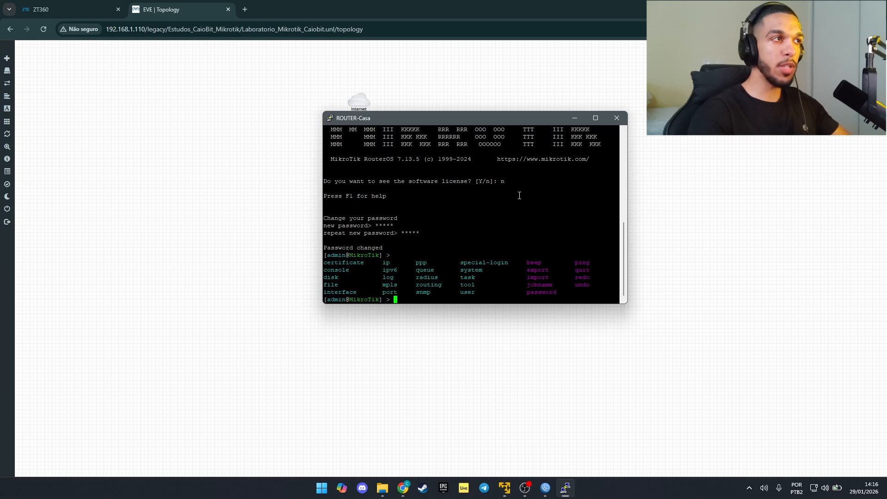
Step: Navigate into the /ip/dhcp-client menu of the RouterOS console
{"action": "type", "text": "i"}
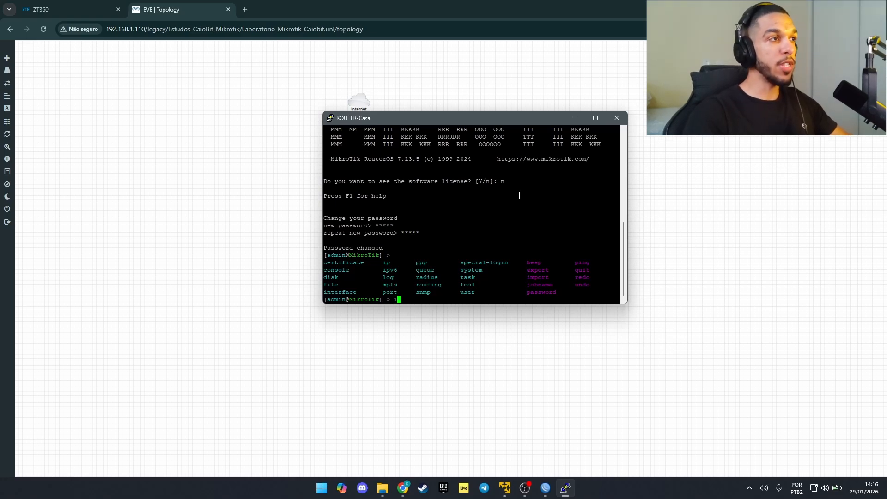
{"action": "type", "text": "p/"}
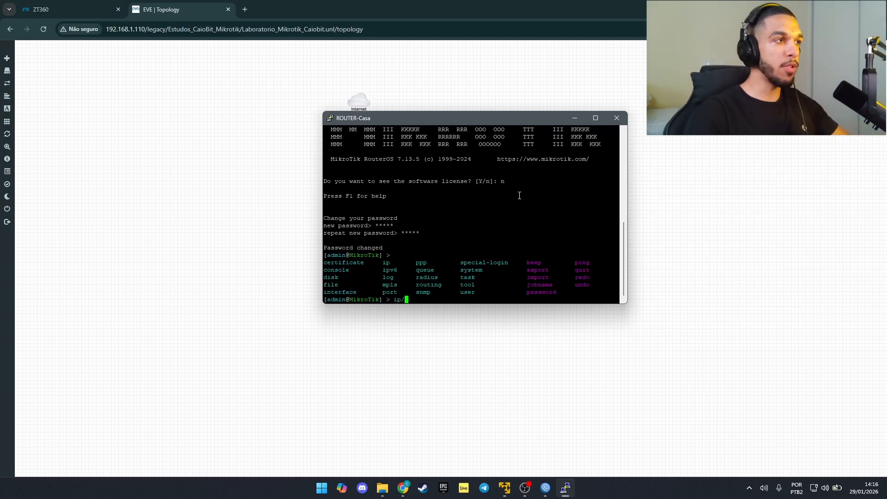
{"action": "key", "text": "Return"}
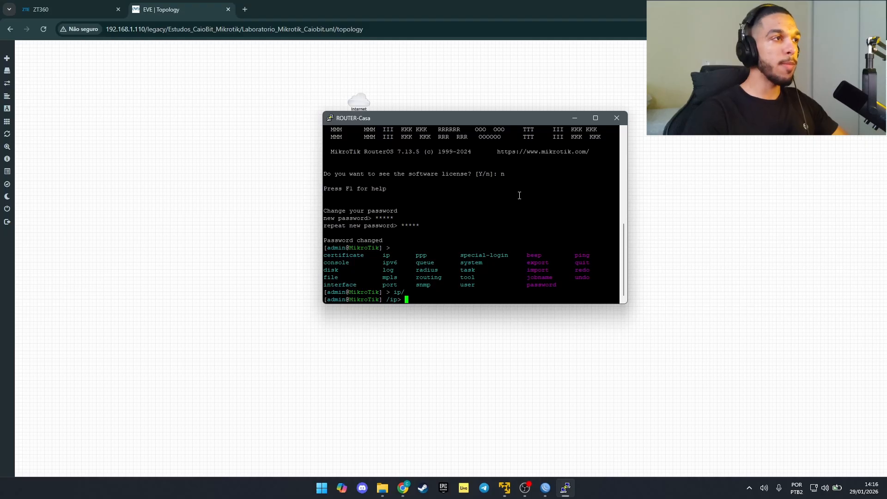
{"action": "key", "text": "Tab"}
{"action": "key", "text": "Tab"}
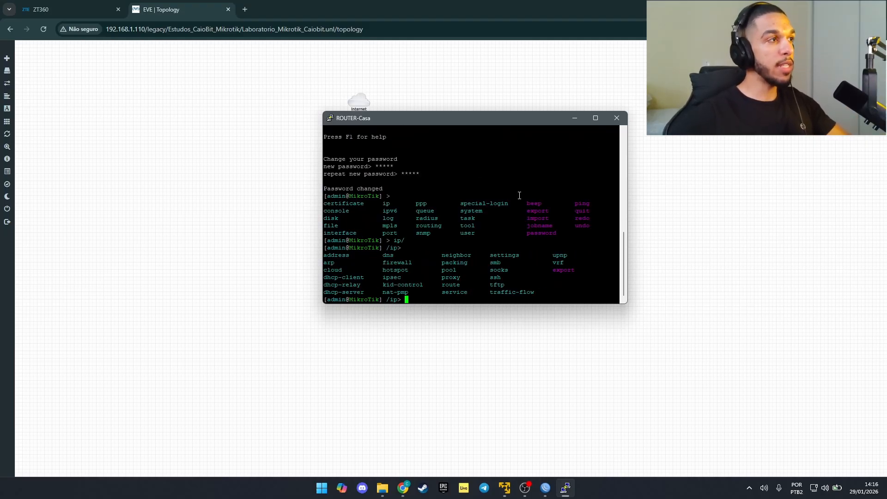
{"action": "key", "text": "ctrl+alt+g"}
{"action": "left_click_drag", "start_coordinate": [324, 281], "coordinate": [379, 288]}
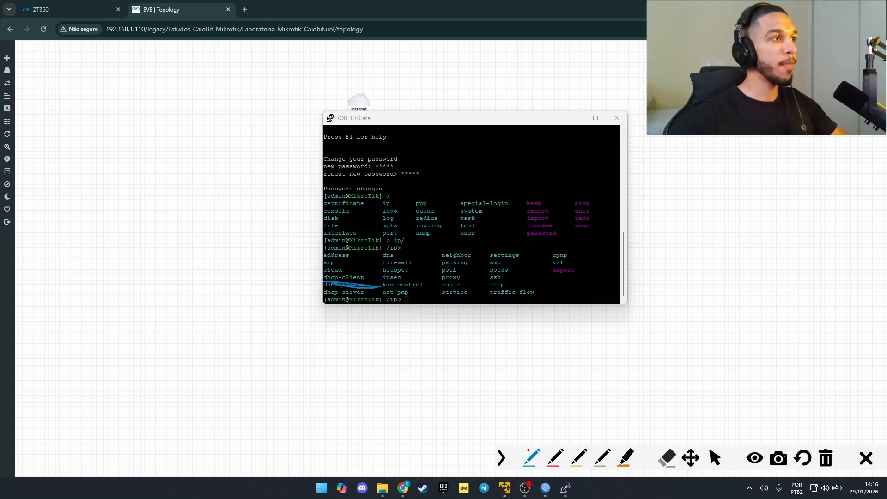
{"action": "key", "text": "Escape"}
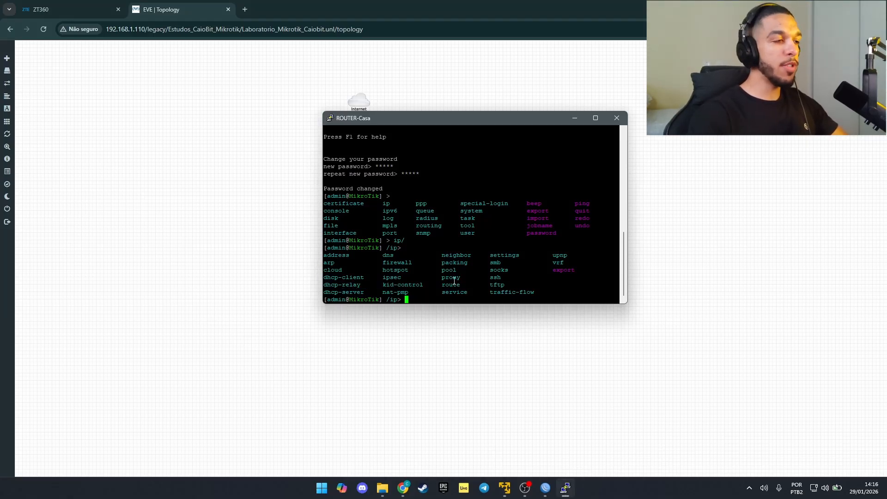
{"action": "type", "text": "dhcp-client/"}
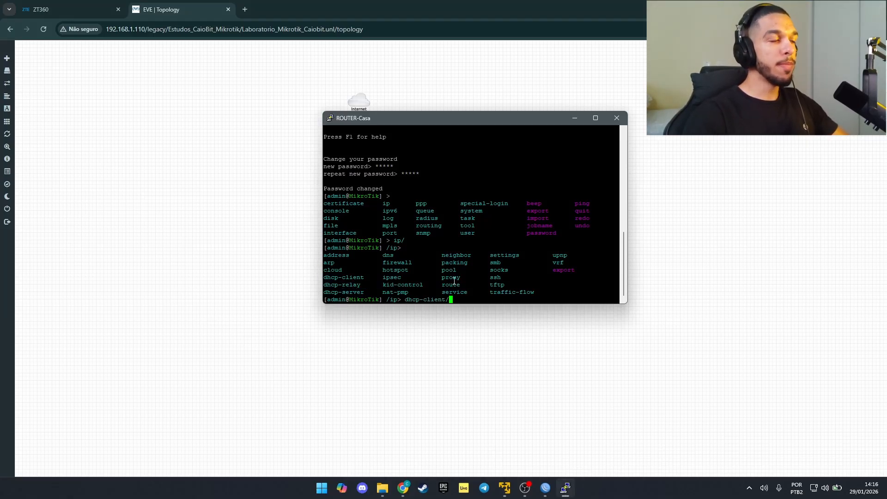
{"action": "key", "text": "Return"}
{"action": "key", "text": "Tab"}
{"action": "key", "text": "Tab"}
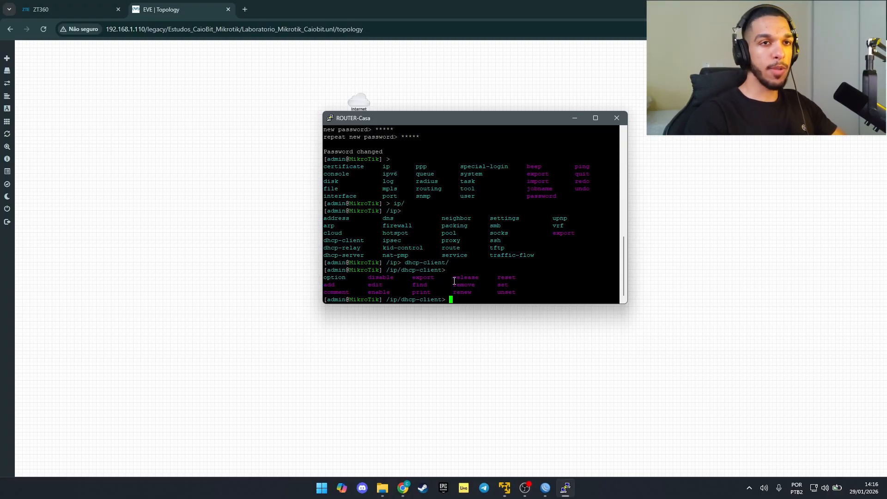
Step: Disable the ether1 DHCP client and print the list to confirm its X flag
{"action": "type", "text": "disable"}
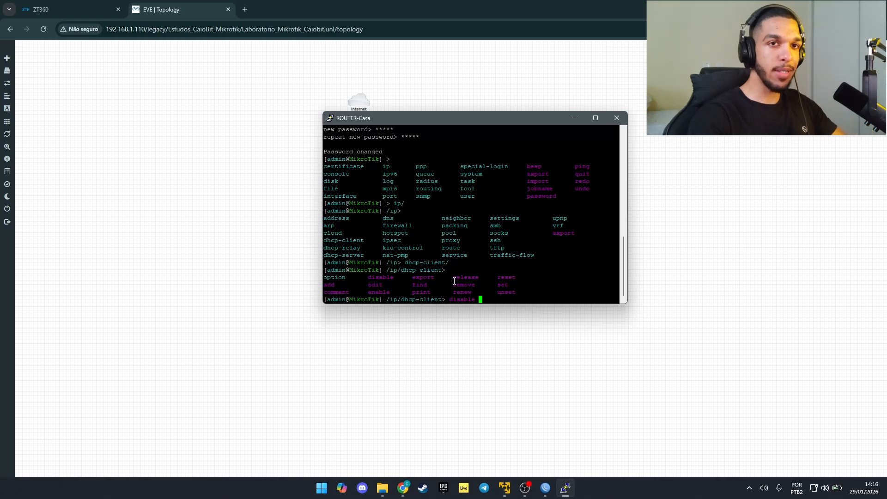
{"action": "key", "text": "Tab"}
{"action": "key", "text": "Tab"}
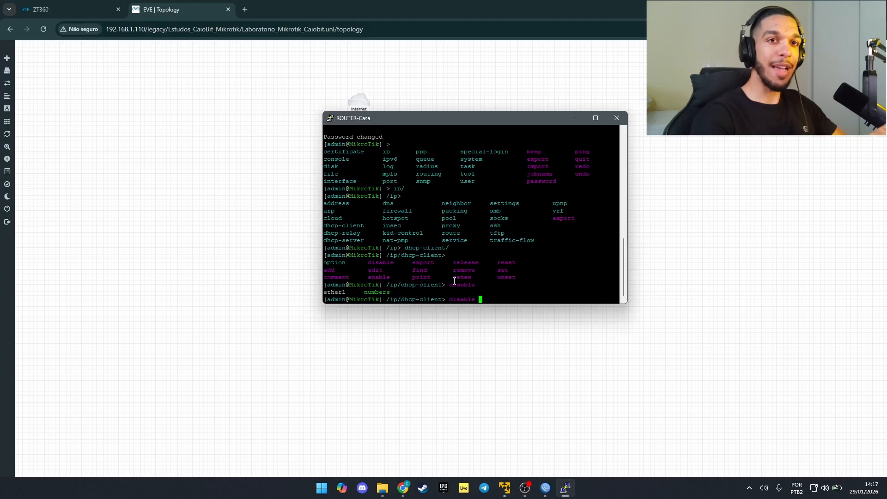
{"action": "type", "text": "ether1"}
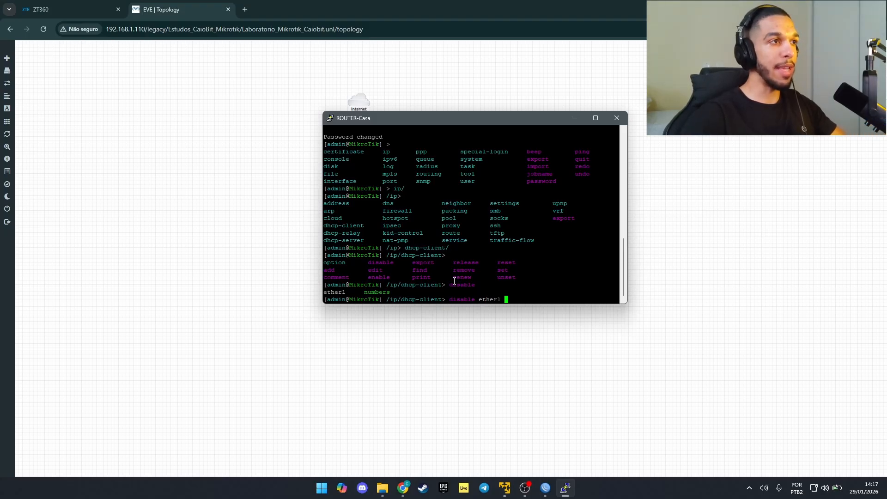
{"action": "key", "text": "Return"}
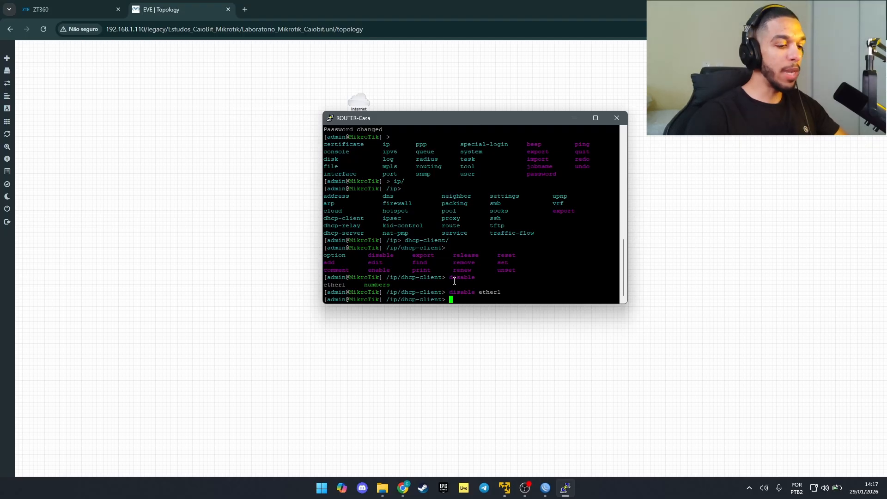
{"action": "type", "text": "pr"}
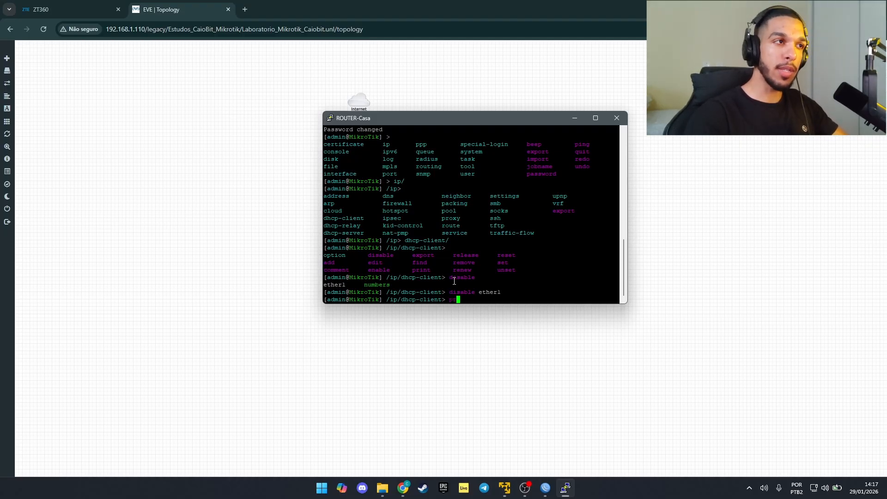
{"action": "type", "text": "int"}
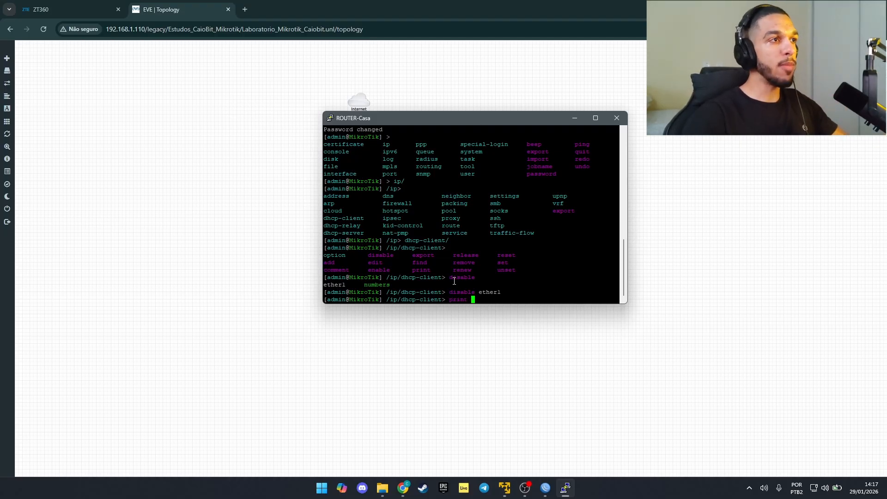
{"action": "key", "text": "Return"}
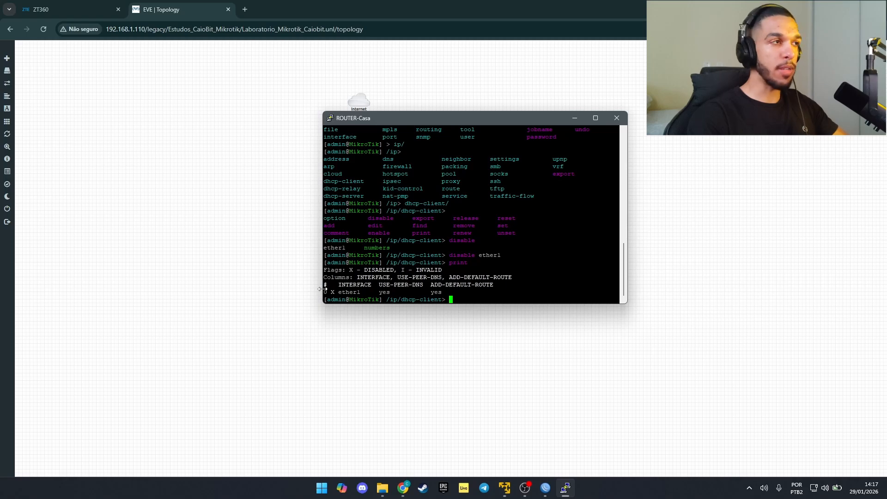
Step: Run 'enable numbers=0' and reprint until ether1 shows bound with 192.168.1.112/24
{"action": "type", "text": "enable "}
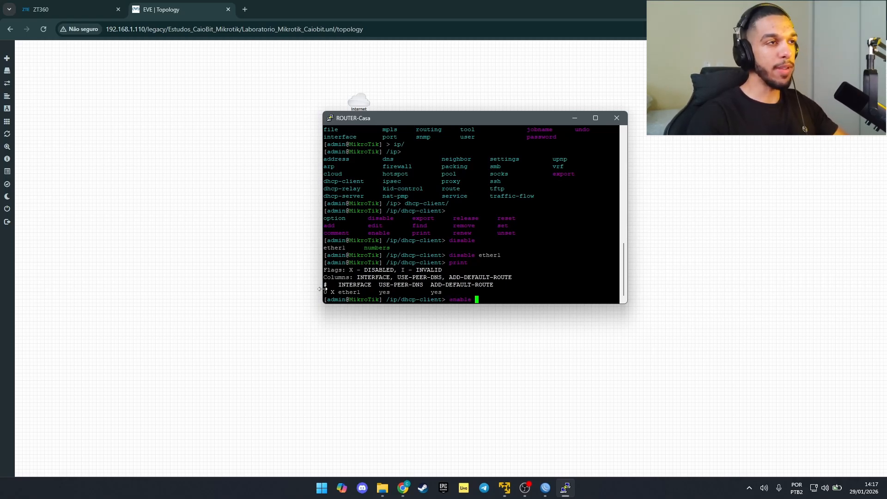
{"action": "type", "text": "nu"}
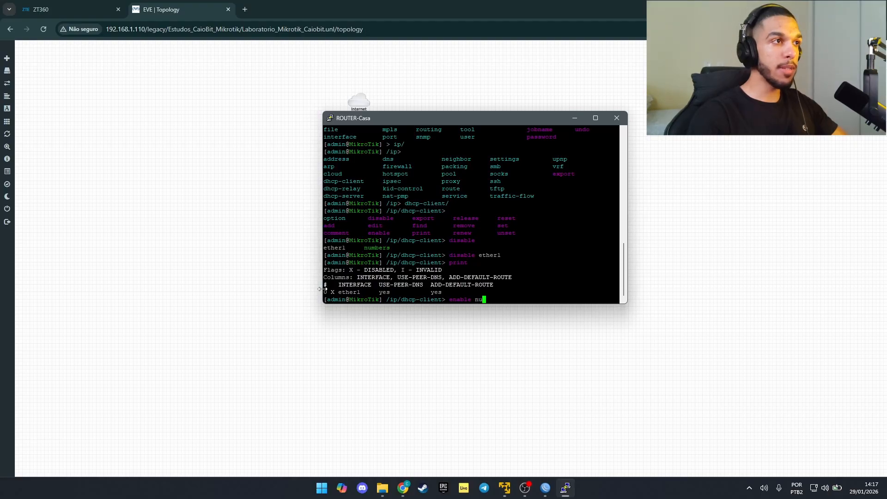
{"action": "key", "text": "Tab"}
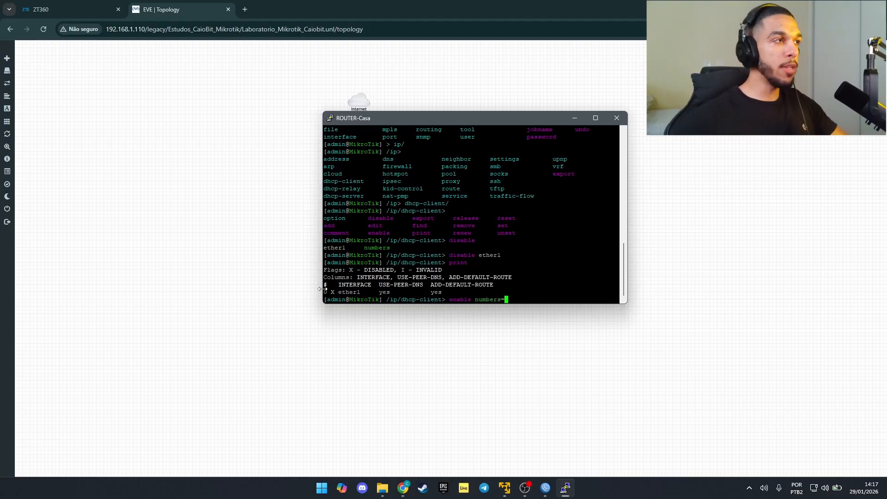
{"action": "type", "text": "0"}
{"action": "key", "text": "Return"}
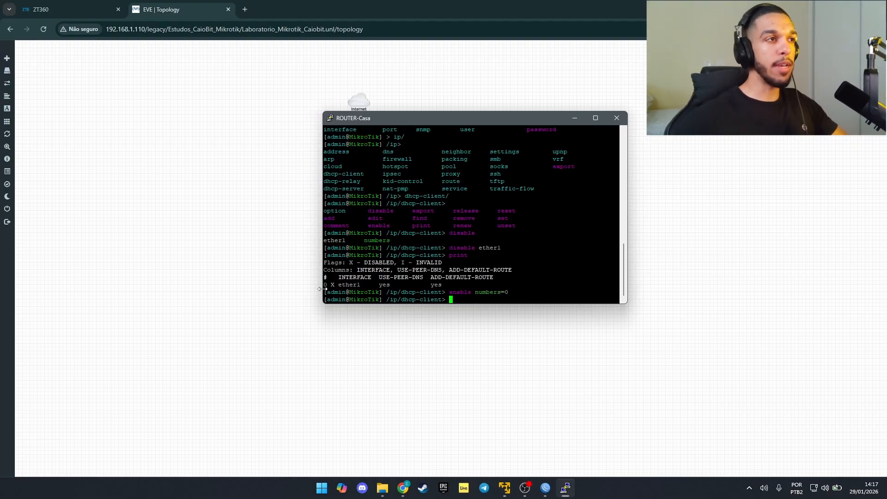
{"action": "type", "text": "pr"}
{"action": "key", "text": "Return"}
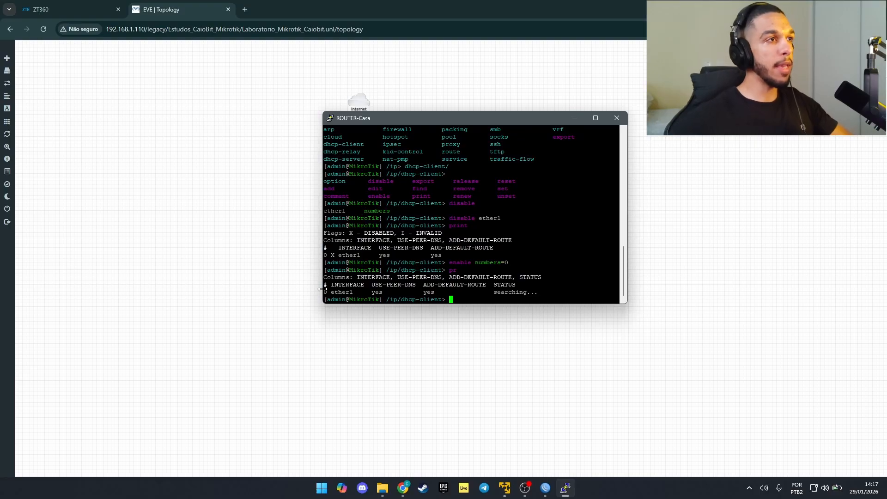
{"action": "left_click_drag", "start_coordinate": [497, 295], "coordinate": [539, 295]}
{"action": "type", "text": "pr"}
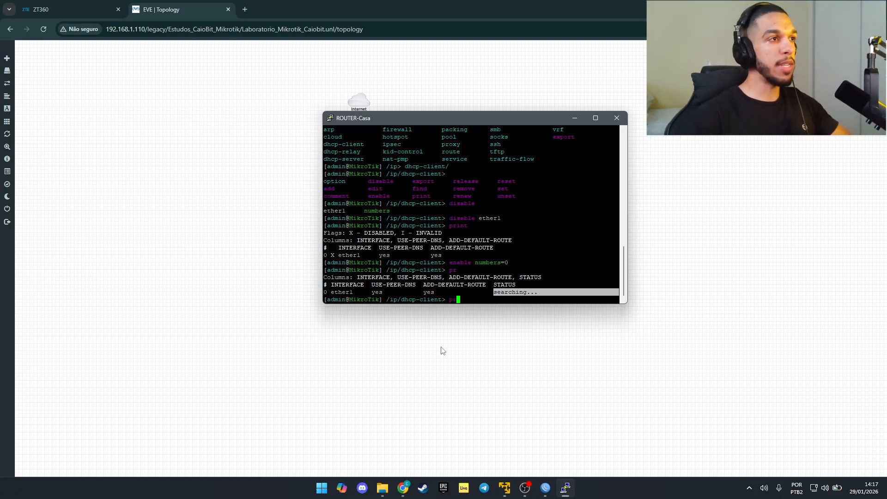
{"action": "key", "text": "Return"}
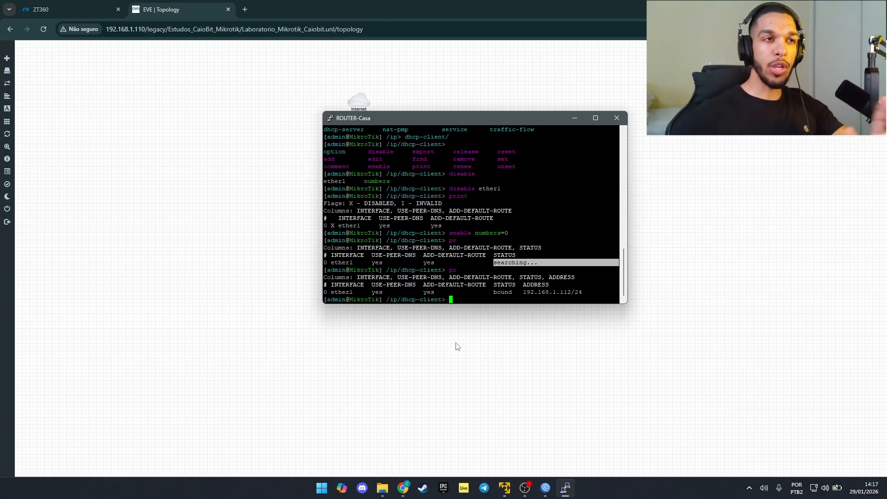
{"action": "left_click", "coordinate": [540, 302]}
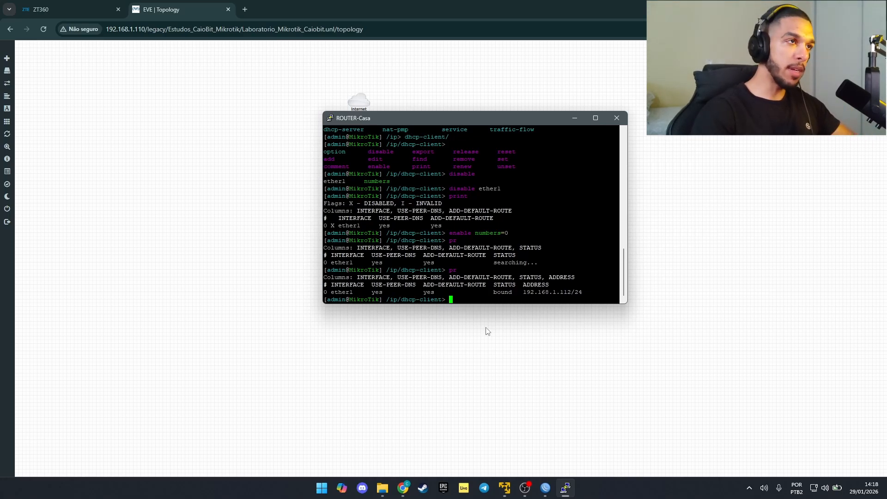
Step: Log in to 192.168.1.112 as admin in WinBox, maximize, and move the DHCP Server window aside
{"action": "left_click", "coordinate": [546, 489]}
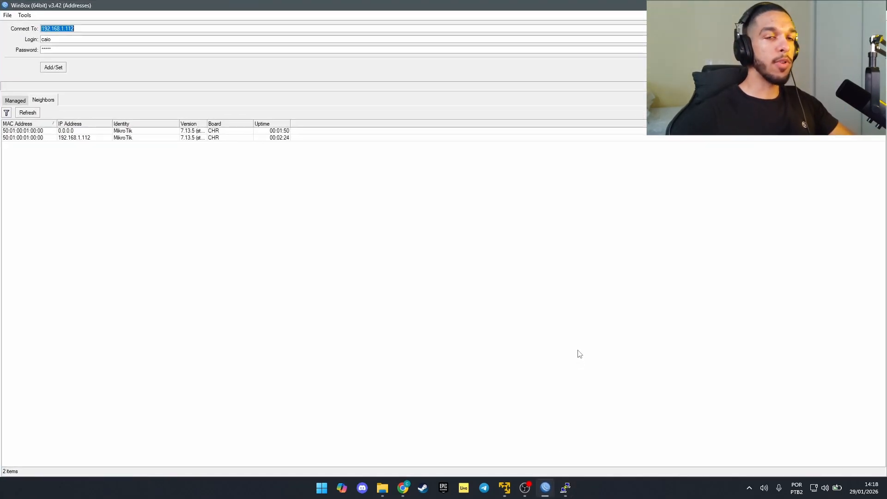
{"action": "left_click", "coordinate": [79, 29]}
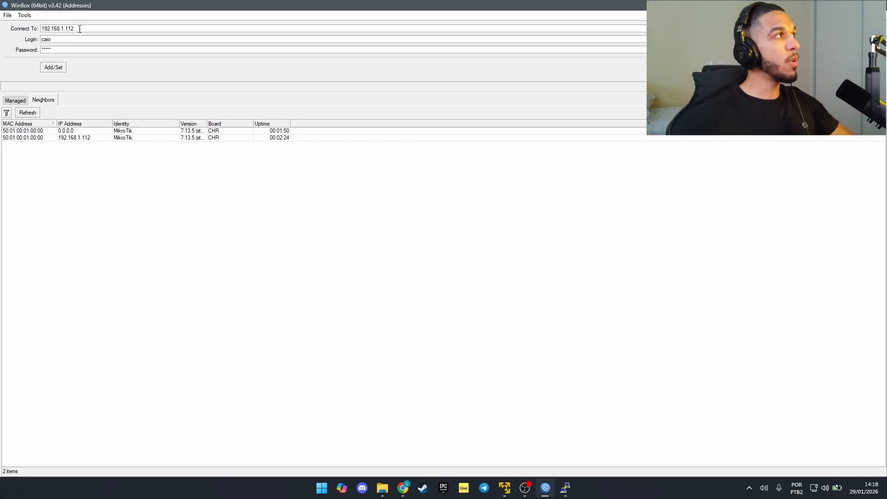
{"action": "double_click", "coordinate": [42, 39]}
{"action": "type", "text": "admin"}
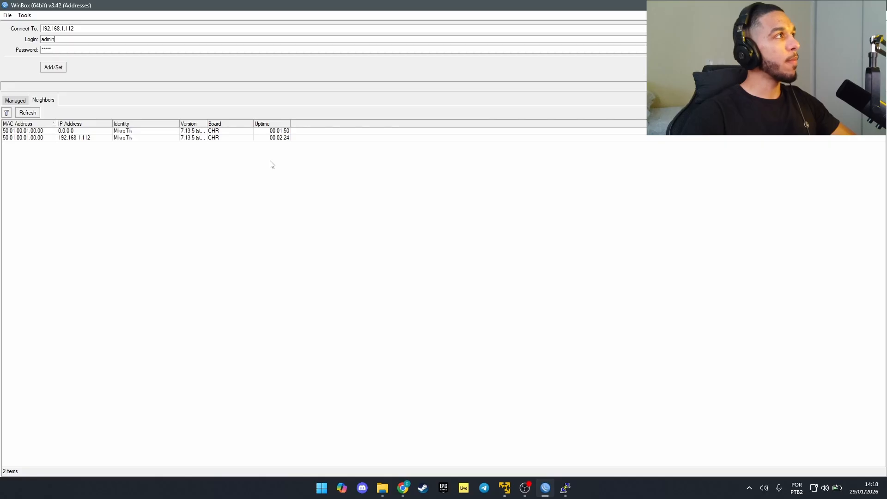
{"action": "key", "text": "Return"}
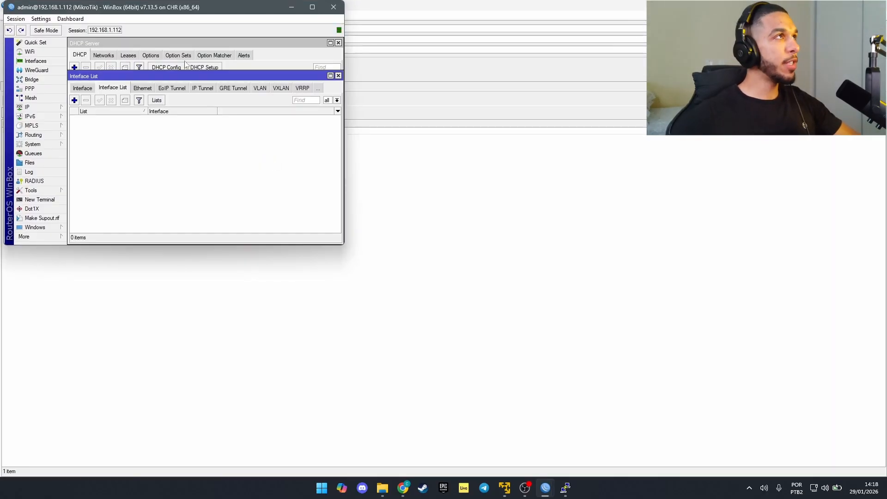
{"action": "left_click", "coordinate": [313, 7]}
{"action": "left_click_drag", "start_coordinate": [277, 38], "coordinate": [391, 110]}
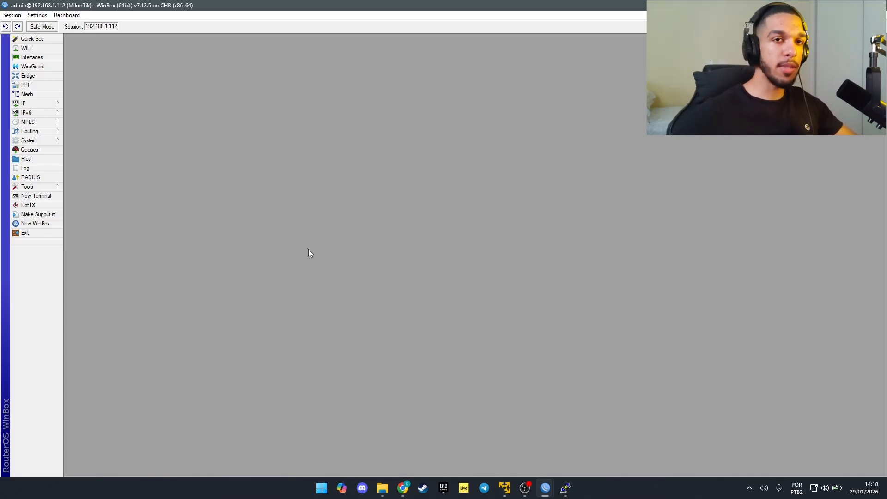
Step: Ping 8.8.8.8 from a new WinBox terminal, then stop it after zero packet loss
{"action": "left_click", "coordinate": [50, 197]}
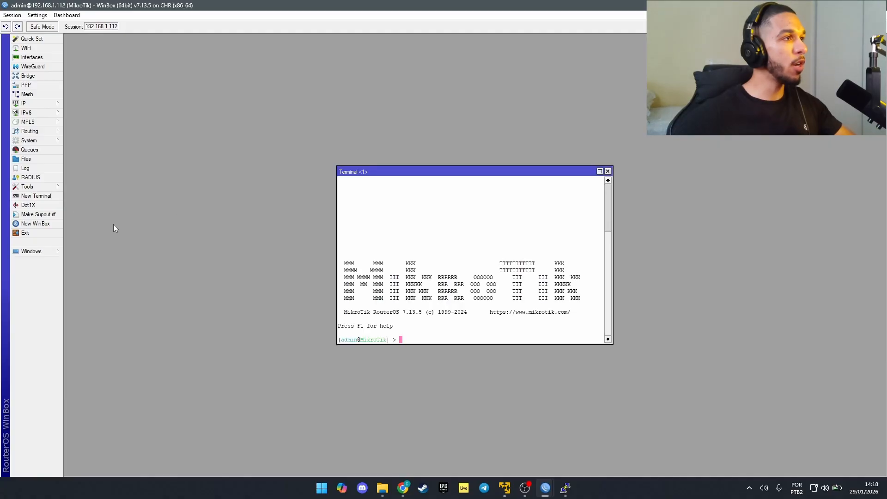
{"action": "type", "text": "ping "}
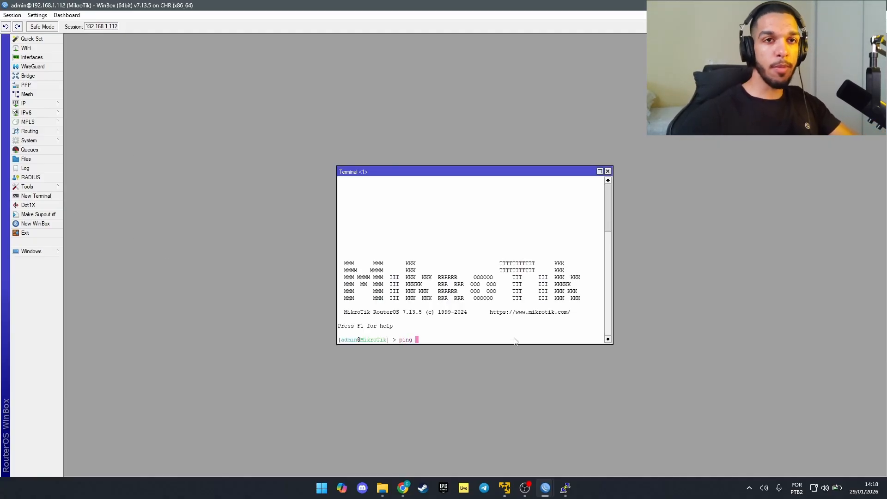
{"action": "type", "text": "8.8.8.8"}
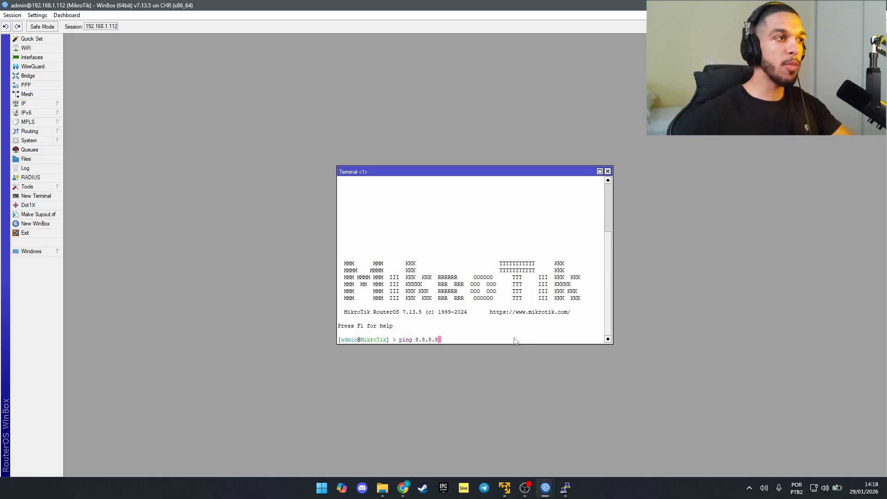
{"action": "key", "text": "Return"}
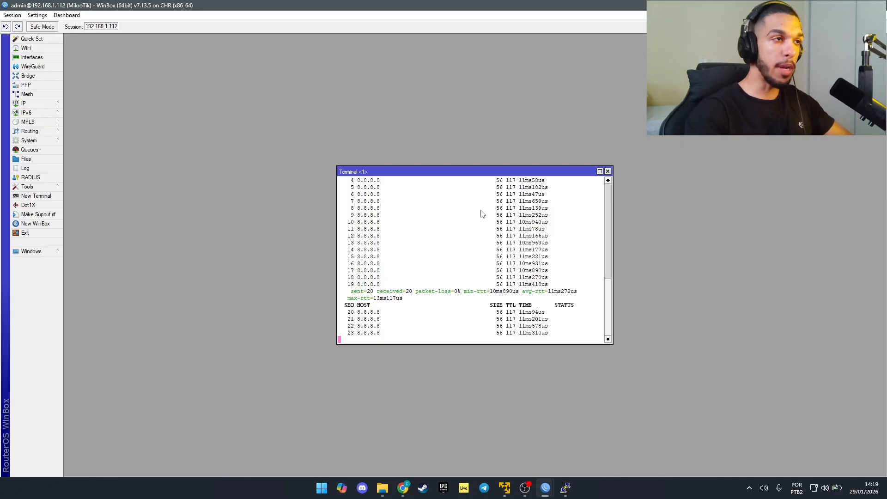
{"action": "key", "text": "ctrl+c"}
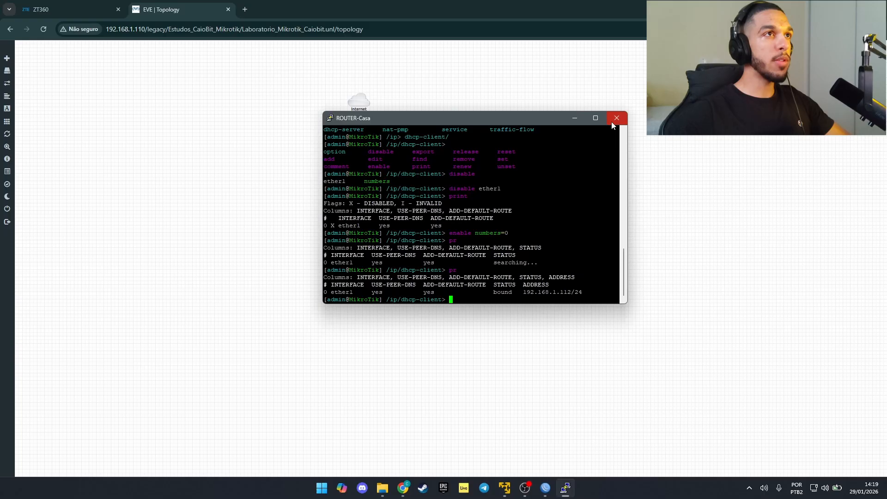
Step: Close WinBox and add a Virtual PC (VPCS) node below the router
{"action": "left_click", "coordinate": [613, 121]}
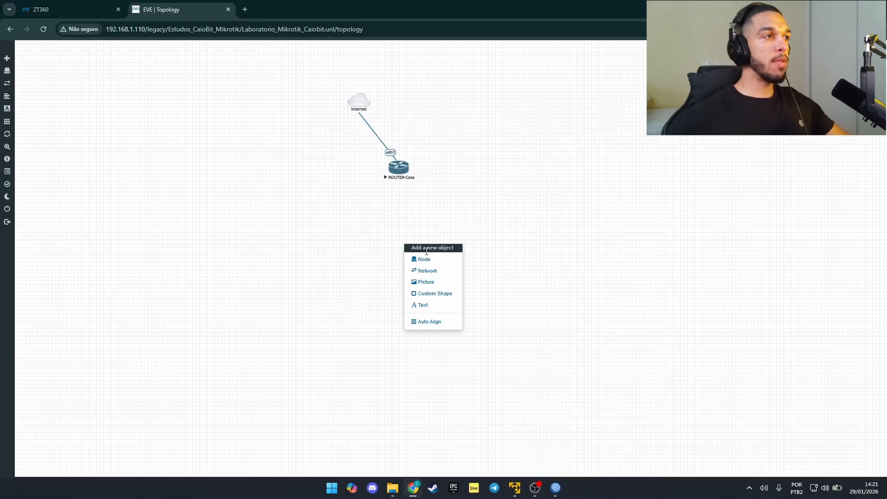
{"action": "left_click", "coordinate": [424, 260]}
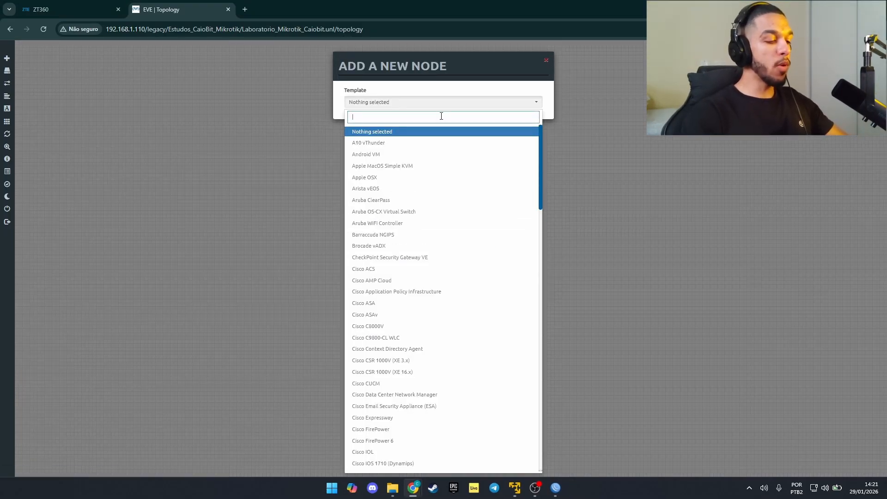
{"action": "type", "text": "vpc"}
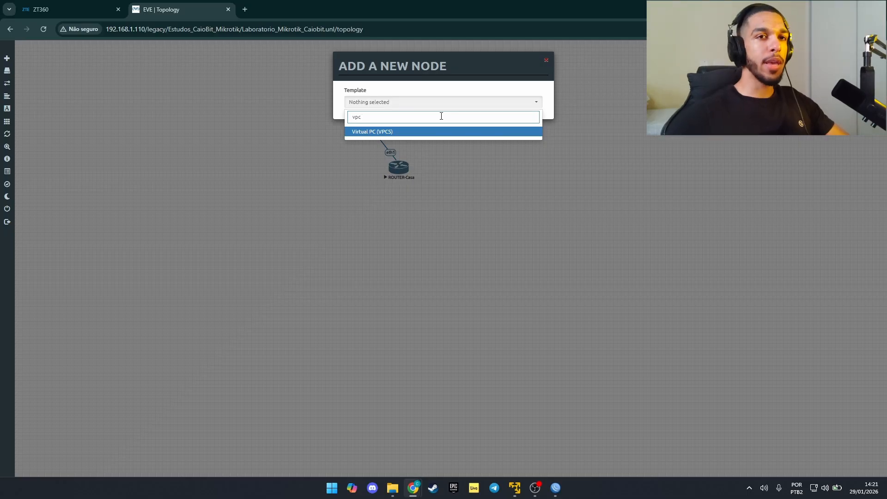
{"action": "left_click", "coordinate": [384, 133]}
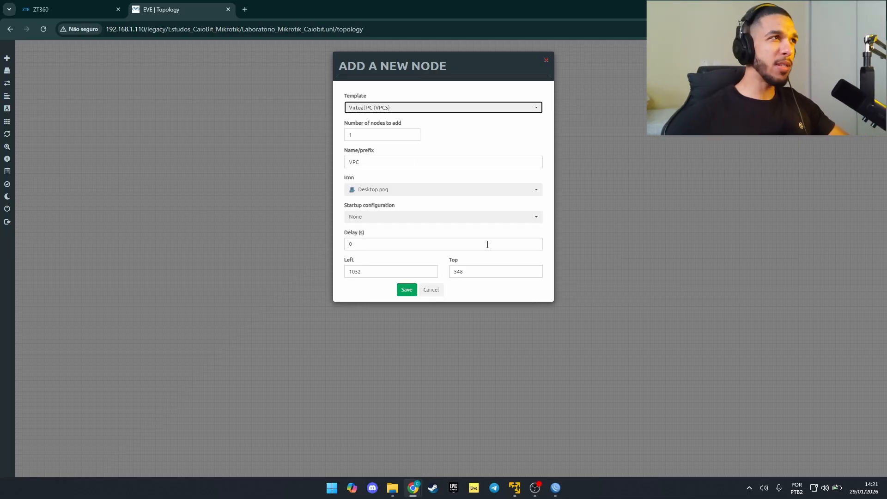
{"action": "left_click", "coordinate": [407, 289]}
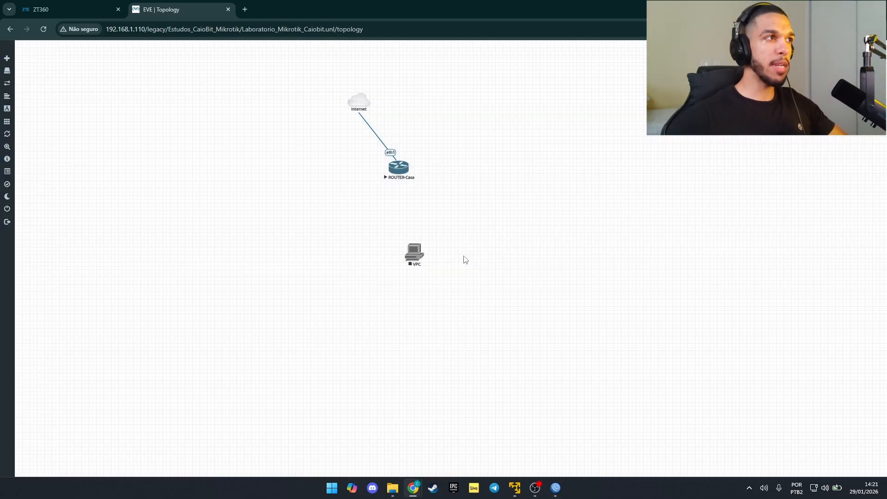
{"action": "left_click_drag", "start_coordinate": [414, 253], "coordinate": [397, 250]}
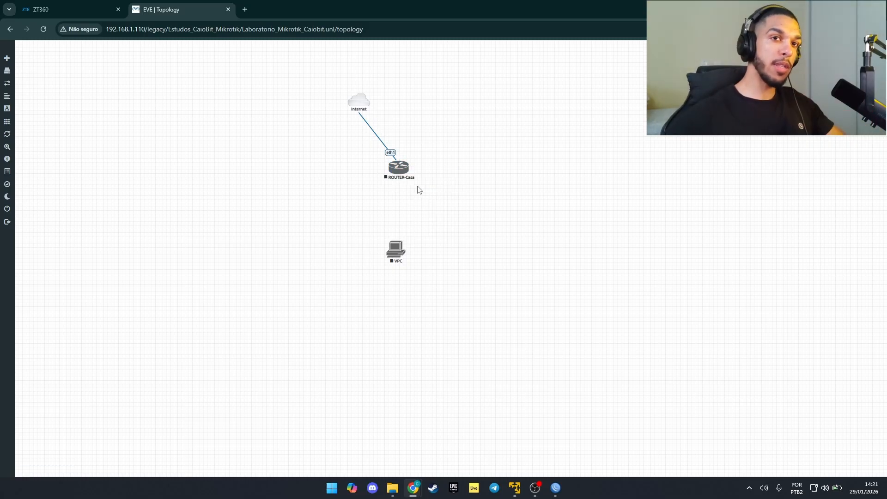
Step: Cable ROUTER-Casa's eth2 to the VPC's eth0 and start both nodes
{"action": "left_click_drag", "start_coordinate": [408, 167], "coordinate": [401, 259]}
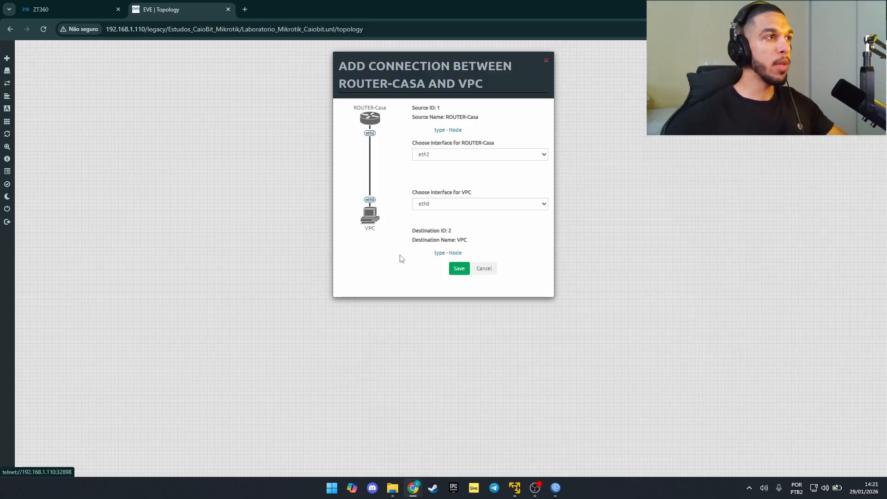
{"action": "left_click", "coordinate": [459, 268]}
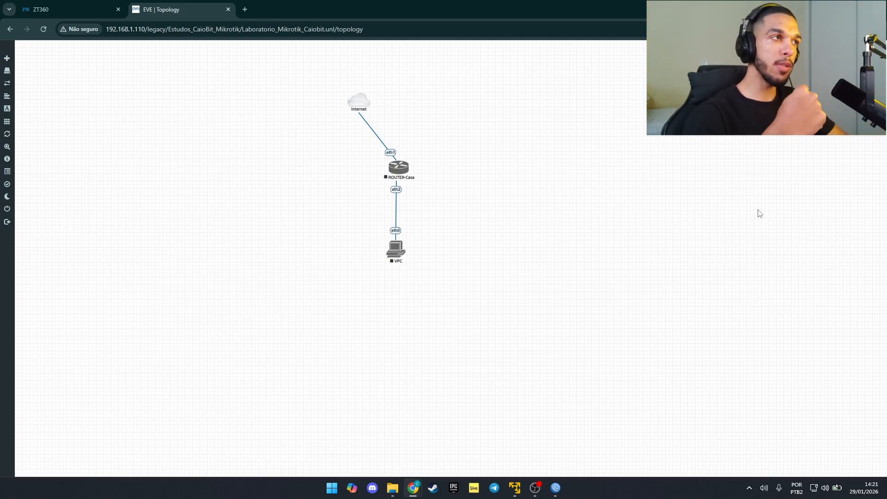
{"action": "right_click", "coordinate": [396, 257]}
{"action": "left_click", "coordinate": [411, 267]}
{"action": "right_click", "coordinate": [401, 175]}
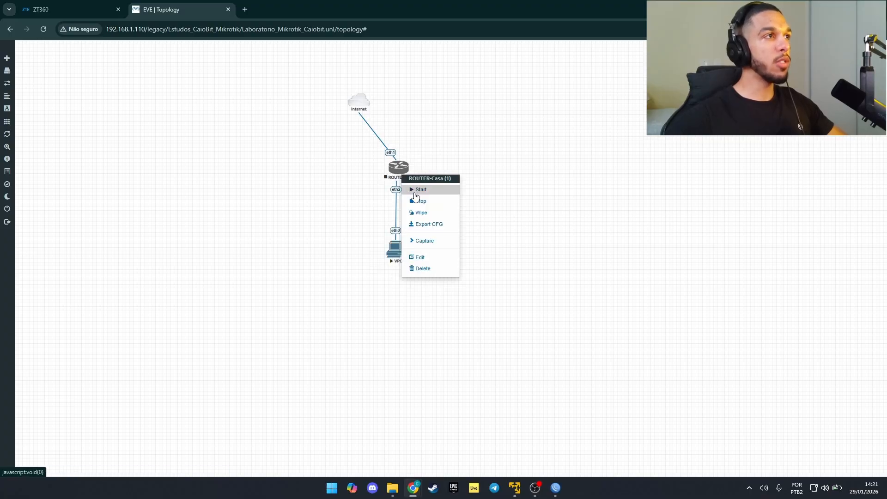
{"action": "left_click", "coordinate": [415, 191]}
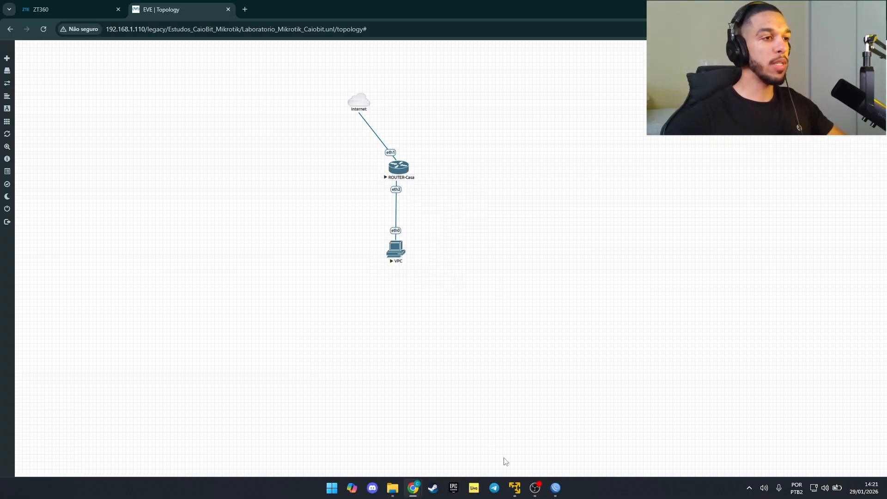
Step: Connect WinBox to 192.168.1.112, maximize the session, then minimize WinBox to reveal the topology
{"action": "mouse_move", "coordinate": [556, 488]}
{"action": "left_click", "coordinate": [532, 444]}
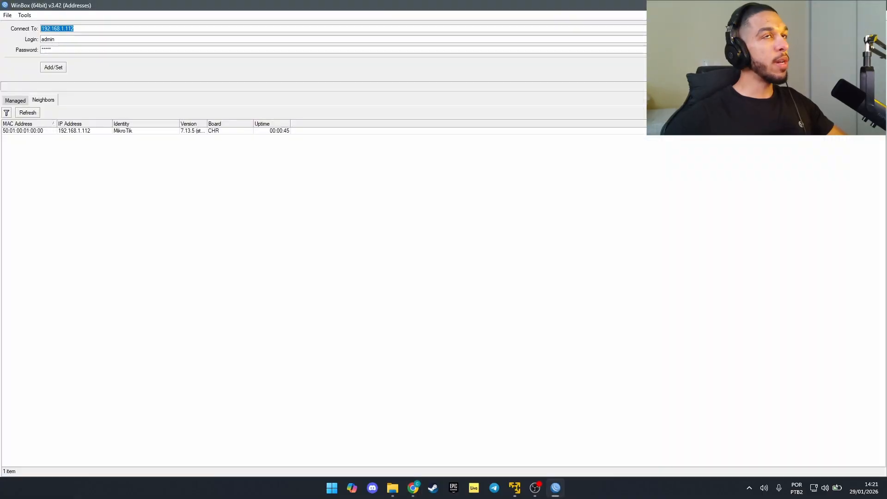
{"action": "left_click", "coordinate": [810, 67]}
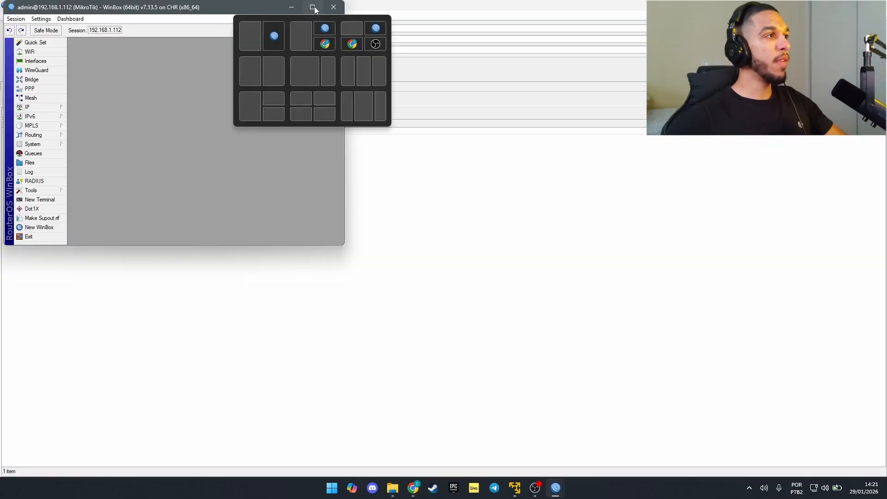
{"action": "left_click", "coordinate": [313, 7]}
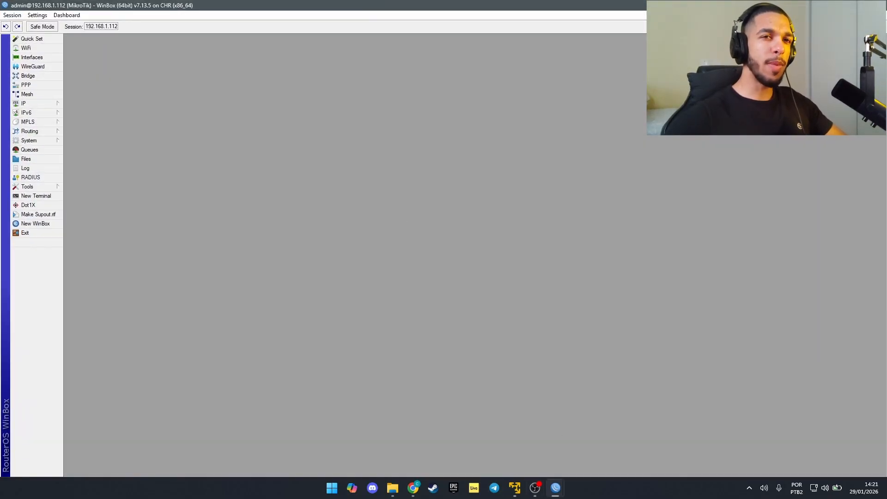
{"action": "left_click", "coordinate": [834, 5]}
{"action": "left_click", "coordinate": [833, 5]}
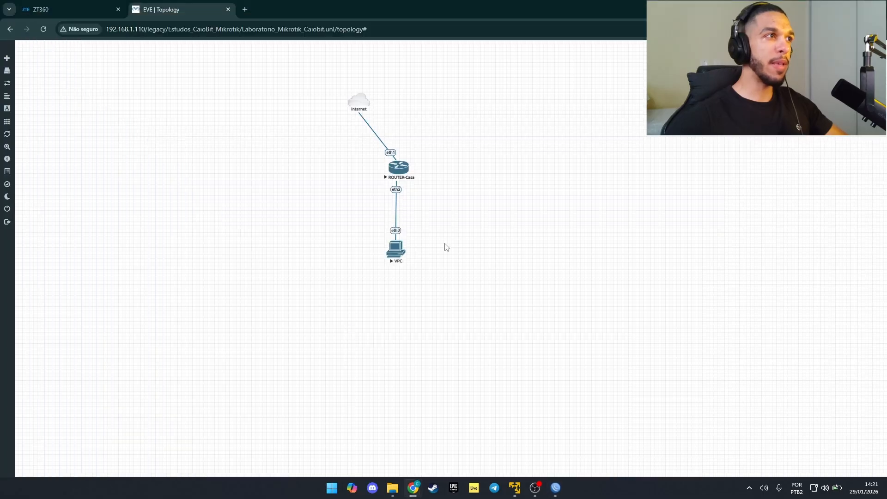
Step: Run 'dh' in the VPC console, which reports it can't find a DHCP server
{"action": "left_click", "coordinate": [402, 253]}
{"action": "left_click", "coordinate": [414, 97]}
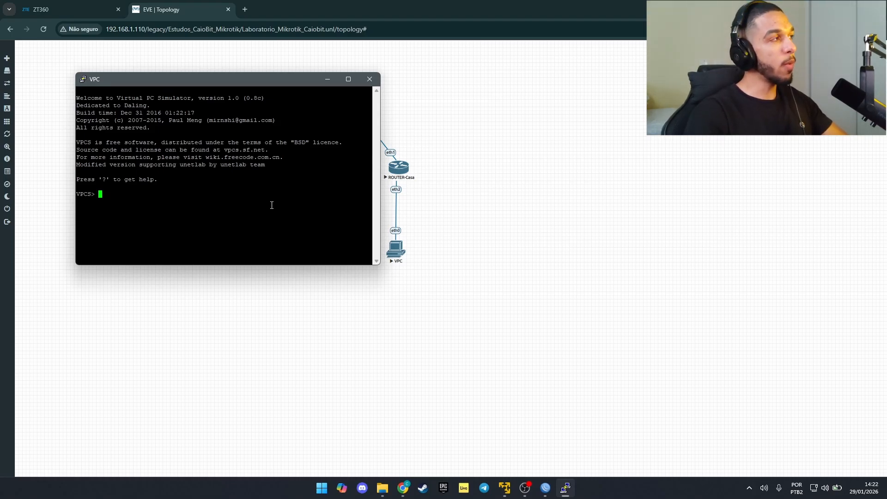
{"action": "type", "text": "dh"}
{"action": "key", "text": "Return"}
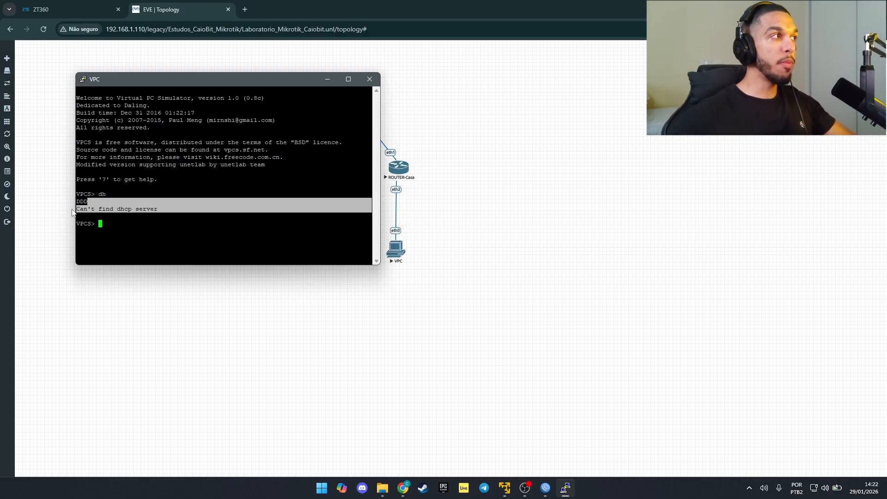
{"action": "left_click", "coordinate": [163, 273]}
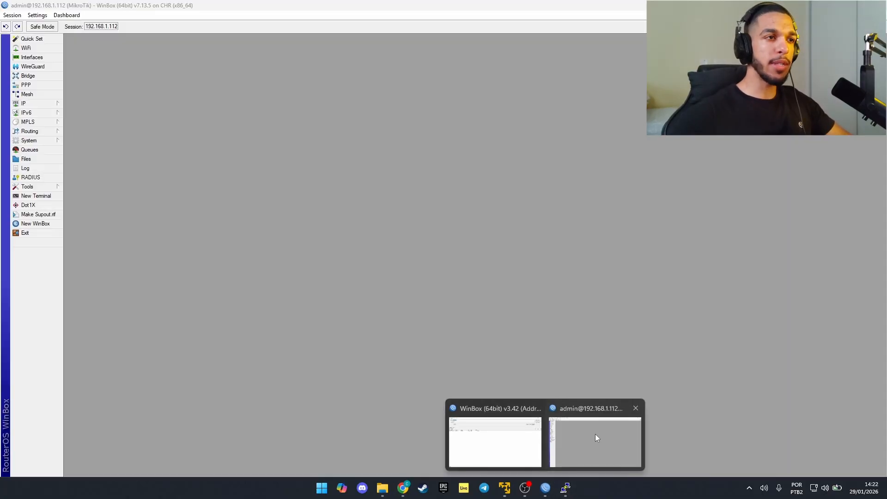
{"action": "left_click", "coordinate": [596, 434]}
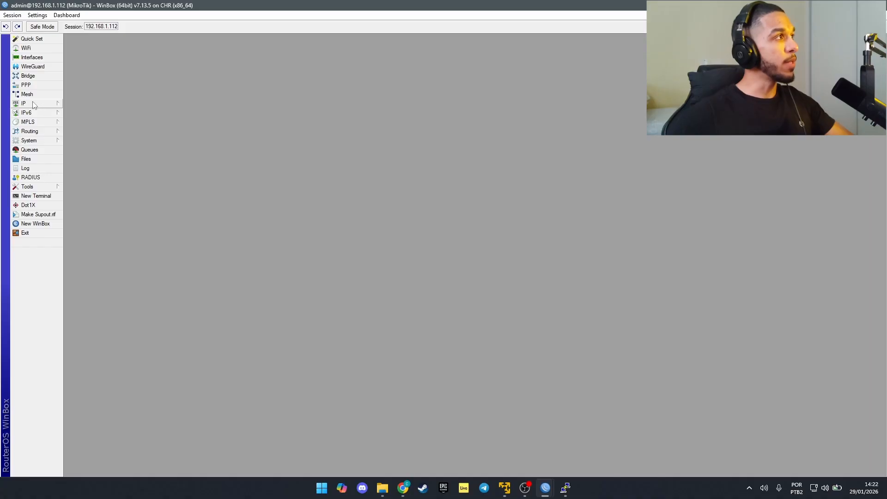
Step: Add a bridge interface named bridge-geral on ROUTER-Casa and close the Bridge window
{"action": "left_click", "coordinate": [35, 77]}
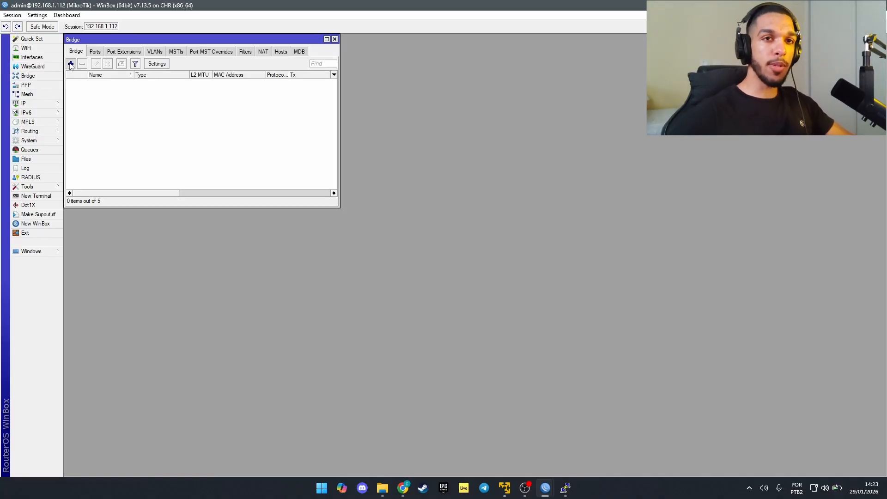
{"action": "left_click", "coordinate": [71, 64]}
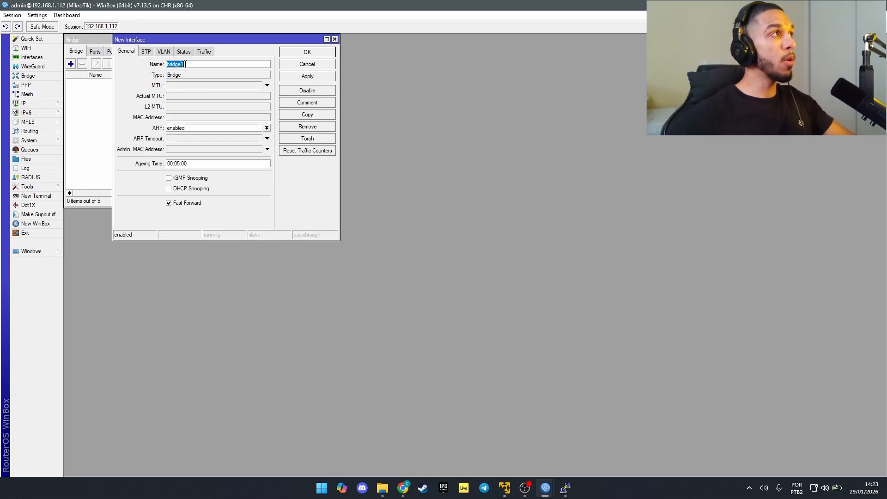
{"action": "type", "text": "brid"}
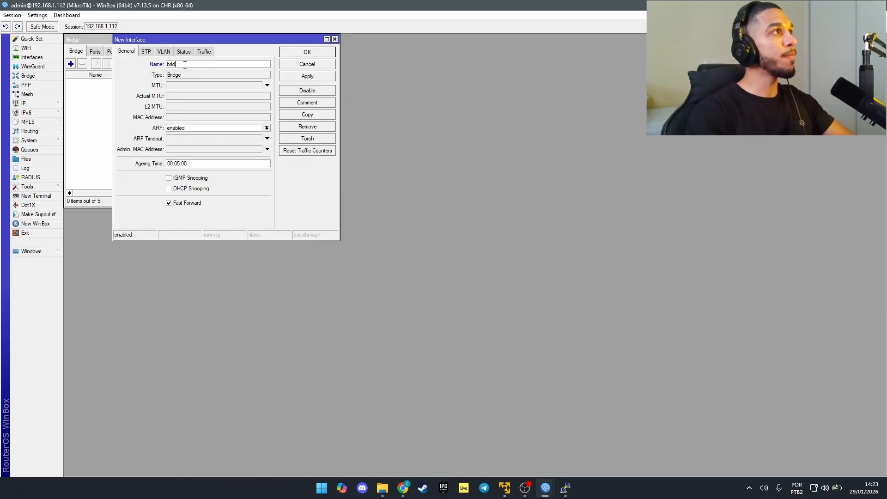
{"action": "type", "text": "ge-geral"}
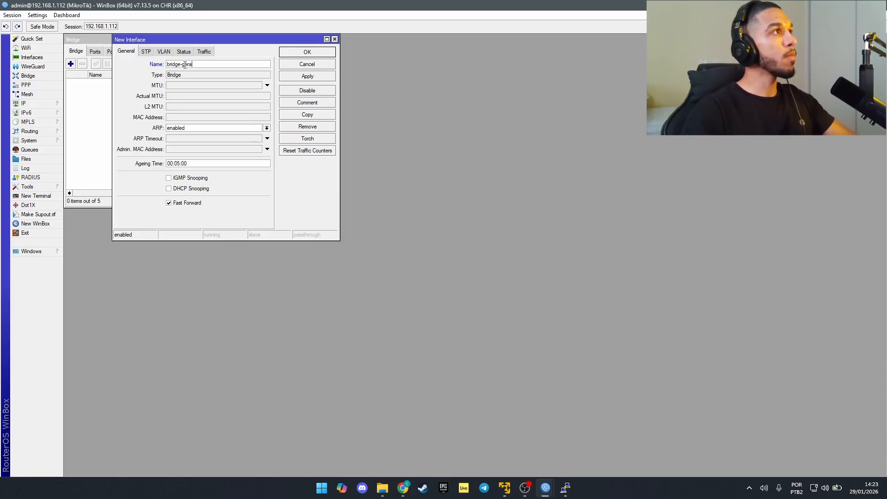
{"action": "left_click", "coordinate": [310, 51]}
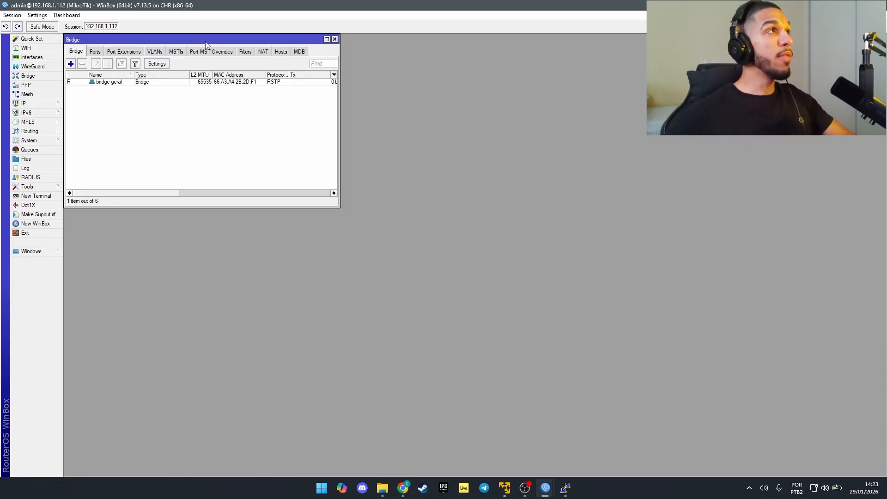
{"action": "left_click_drag", "start_coordinate": [208, 40], "coordinate": [249, 118]}
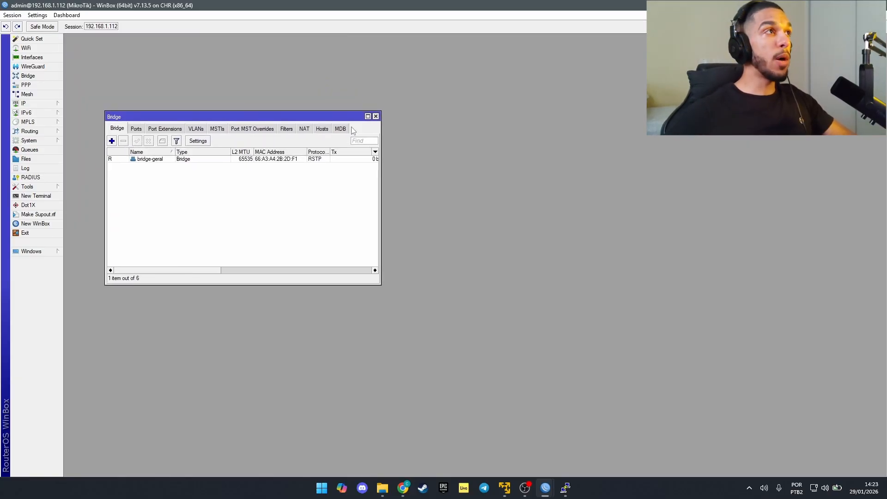
{"action": "left_click", "coordinate": [376, 117]}
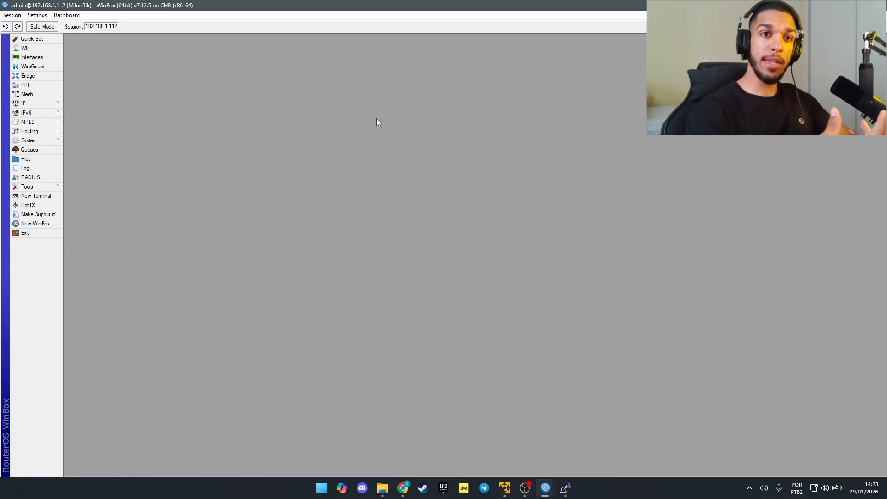
Step: Add the IP address 192.168.5.254/24 in the router's IP address list
{"action": "left_click", "coordinate": [36, 105]}
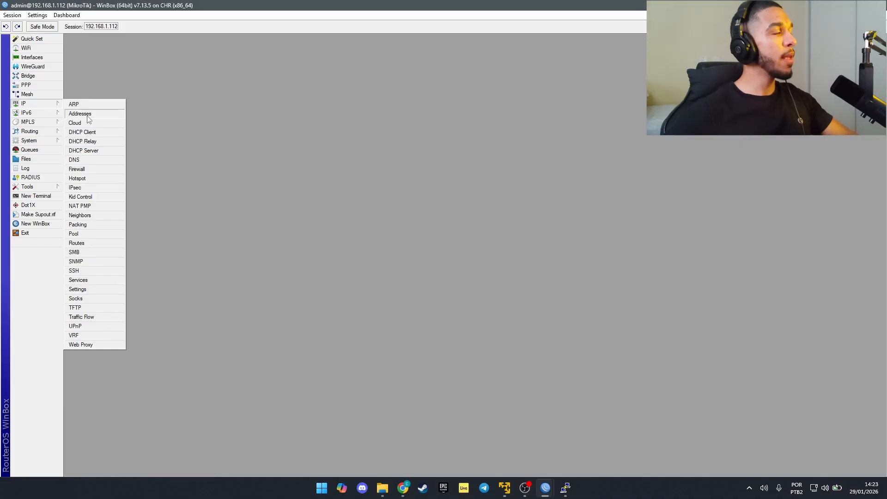
{"action": "left_click", "coordinate": [89, 119]}
{"action": "left_click_drag", "start_coordinate": [92, 83], "coordinate": [128, 83]}
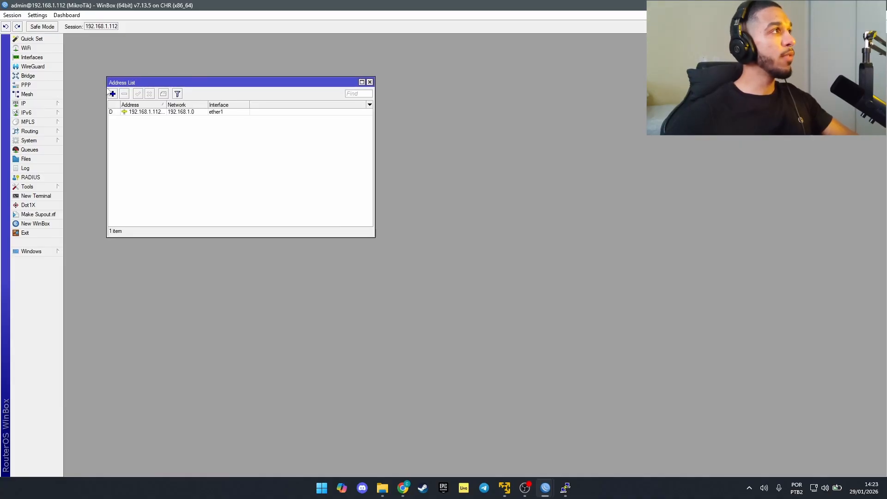
{"action": "left_click", "coordinate": [112, 94]}
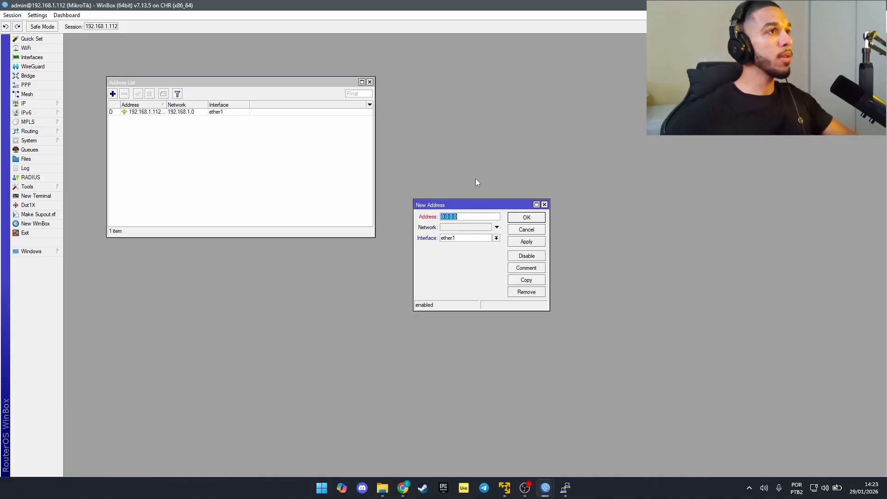
{"action": "double_click", "coordinate": [461, 216]}
{"action": "type", "text": "192"}
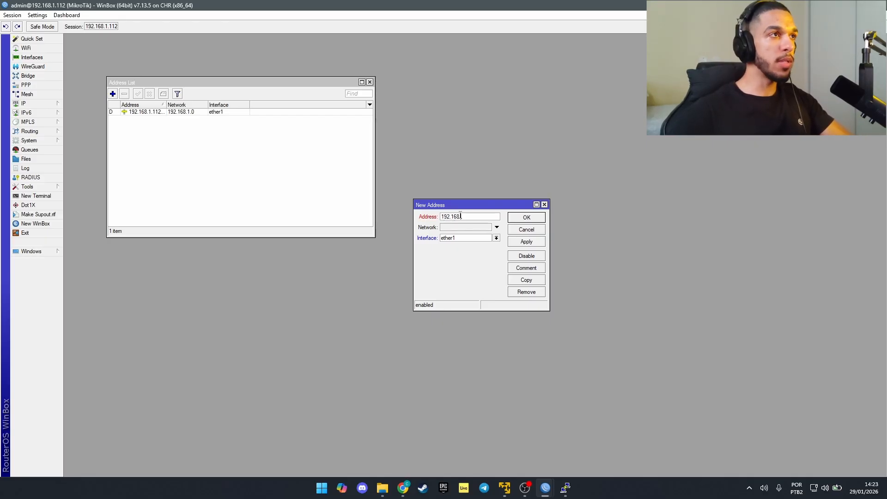
{"action": "type", "text": ".168.5.25"}
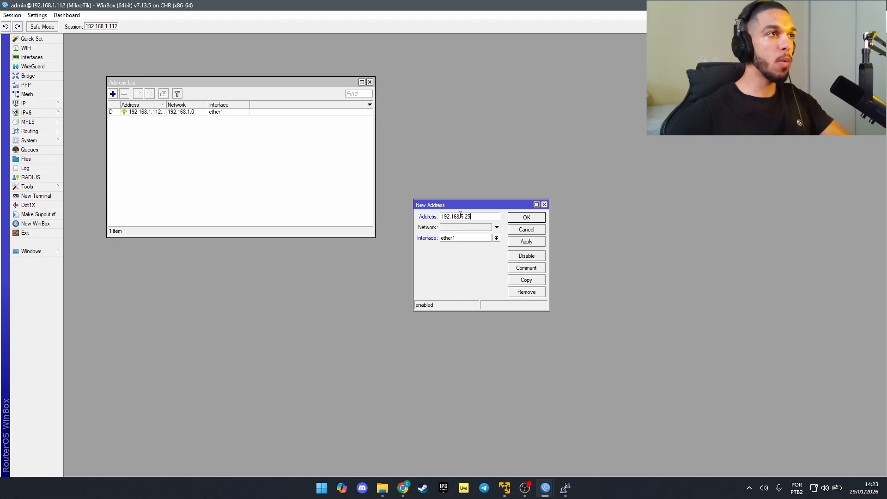
{"action": "type", "text": "4/24"}
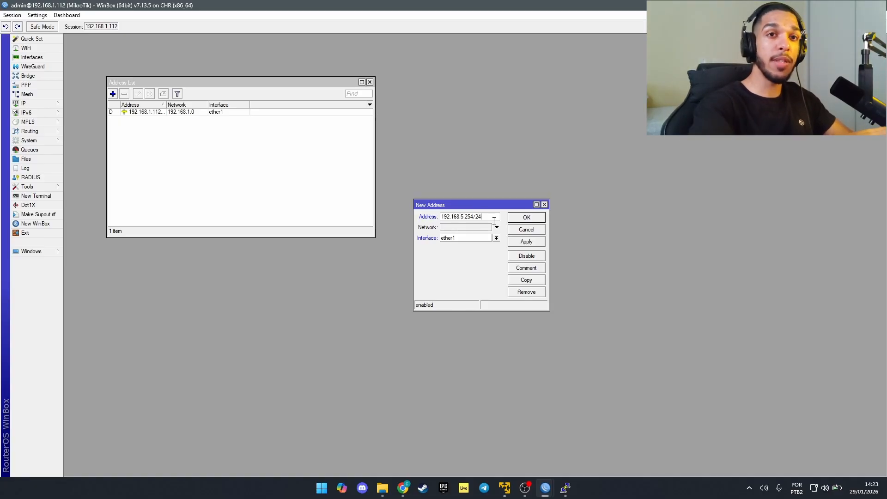
{"action": "key", "text": "Return"}
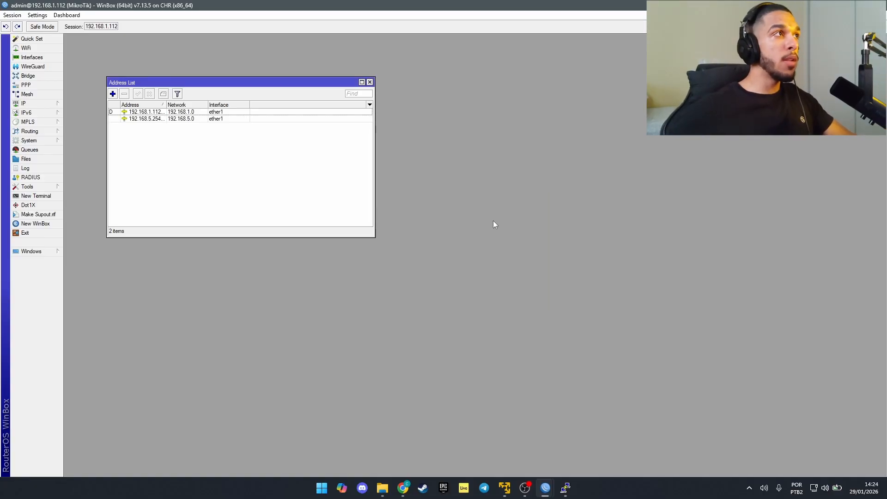
Step: Assign 192.168.5.254/24 to the bridge-geral interface and close its details
{"action": "double_click", "coordinate": [137, 121]}
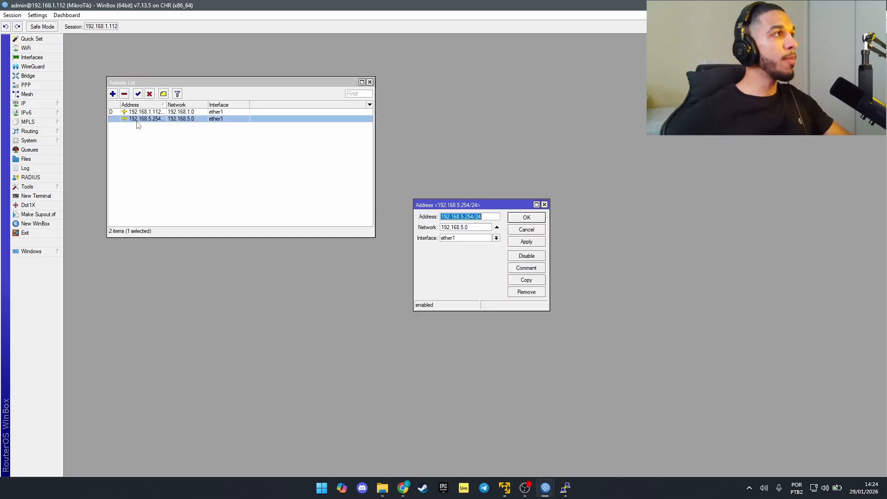
{"action": "left_click", "coordinate": [497, 240]}
{"action": "left_click", "coordinate": [498, 246]}
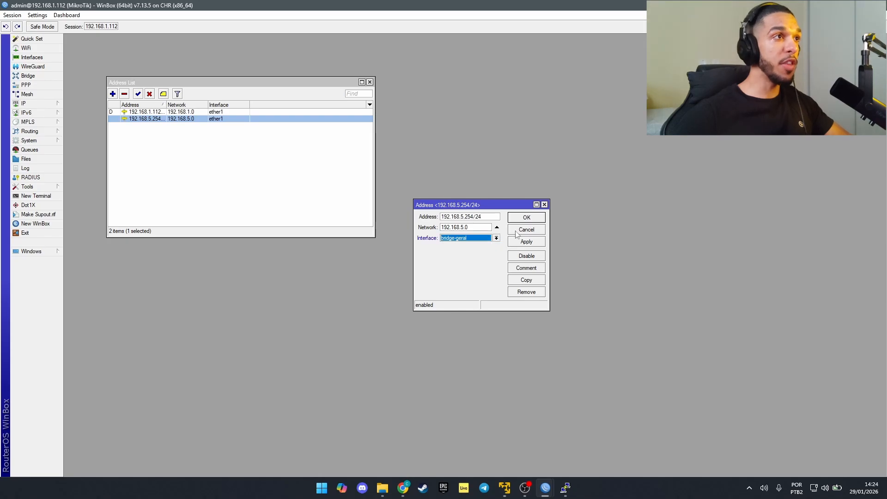
{"action": "left_click", "coordinate": [524, 245]}
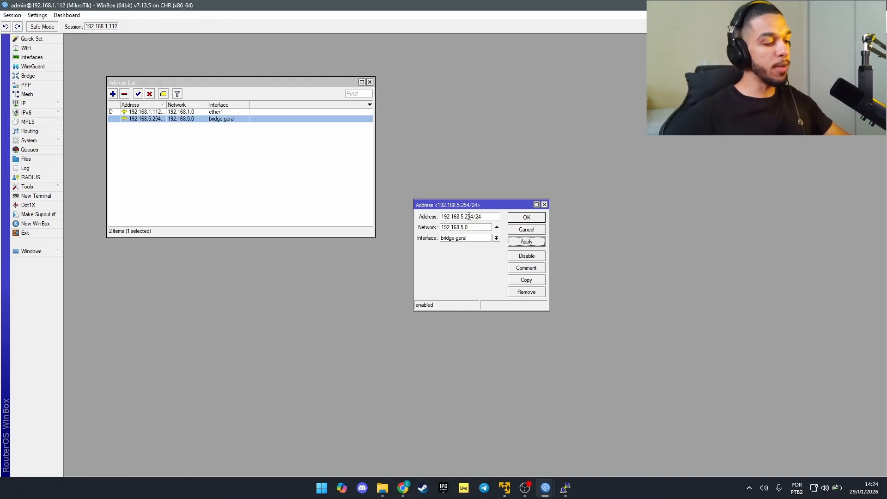
{"action": "key", "text": "ctrl+alt+g"}
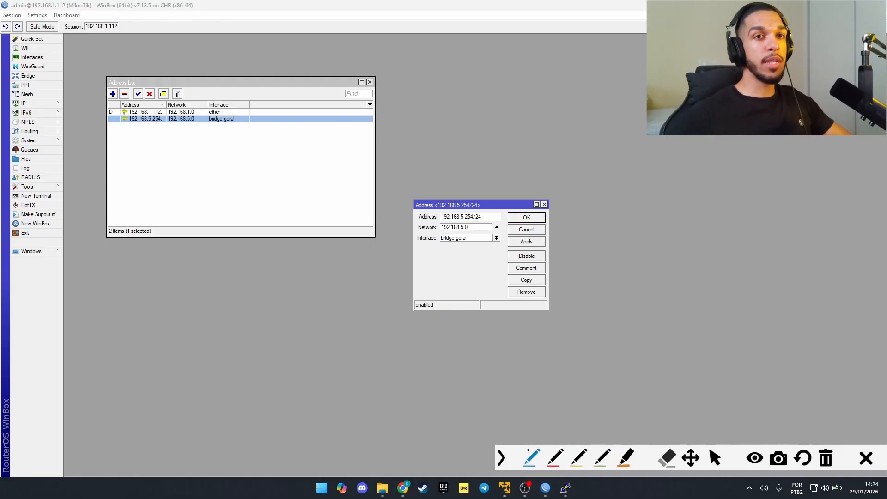
{"action": "key", "text": "ctrl+alt+g"}
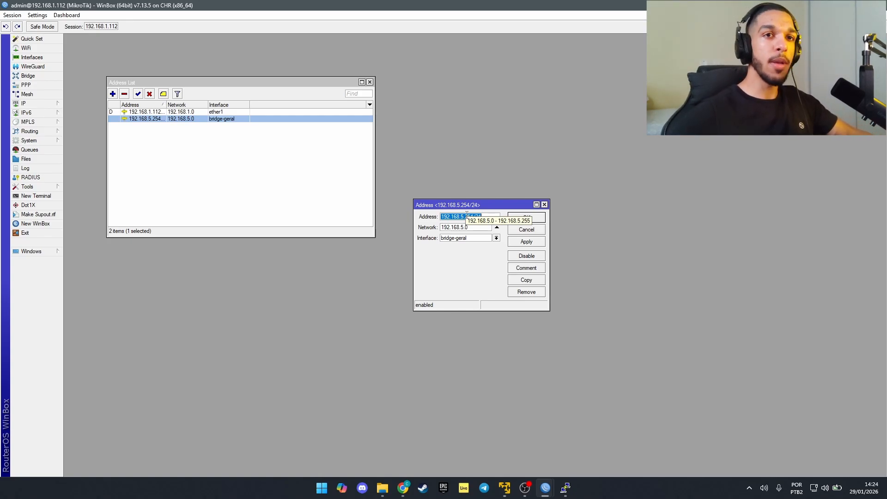
{"action": "left_click", "coordinate": [545, 205]}
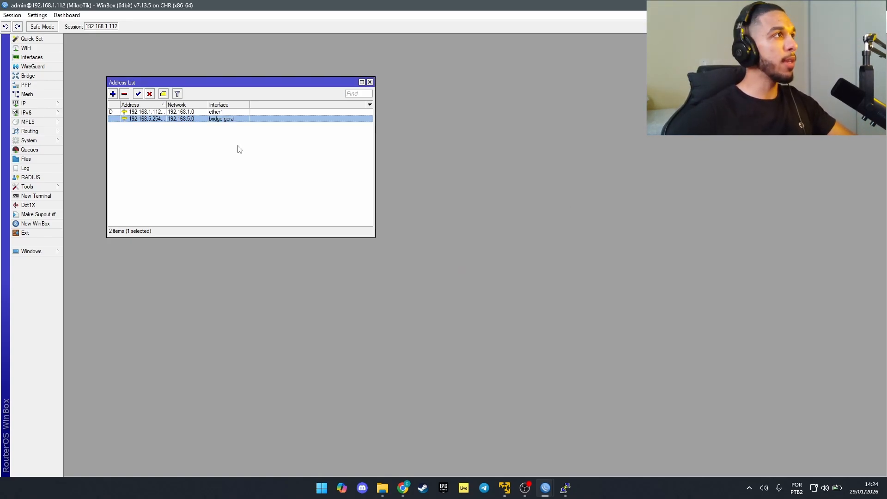
Step: Comment the 192.168.5.254/24 bridge-geral address as 'IP BRIDGE'
{"action": "left_click", "coordinate": [163, 93]}
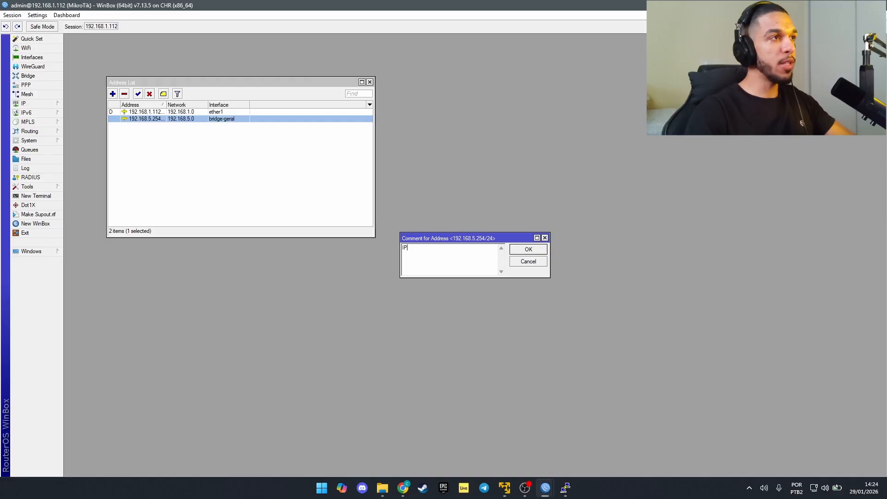
{"action": "type", "text": "IP BR"}
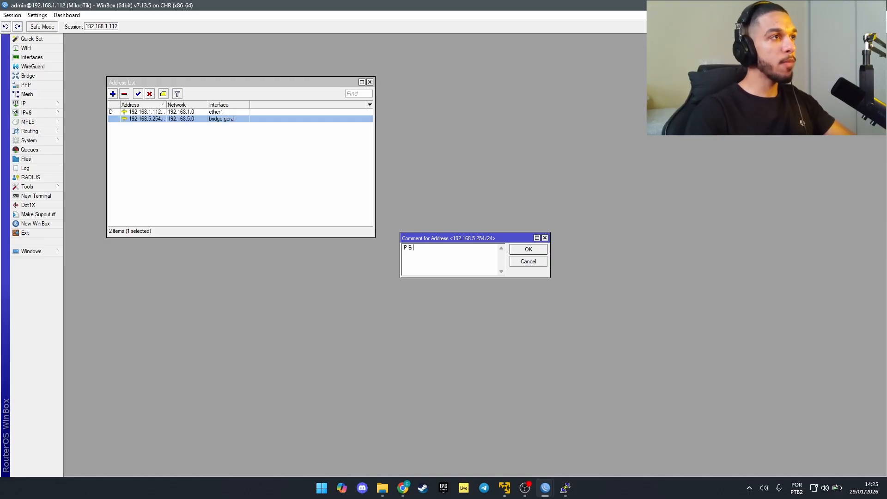
{"action": "type", "text": "IDGE"}
{"action": "key", "text": "Return"}
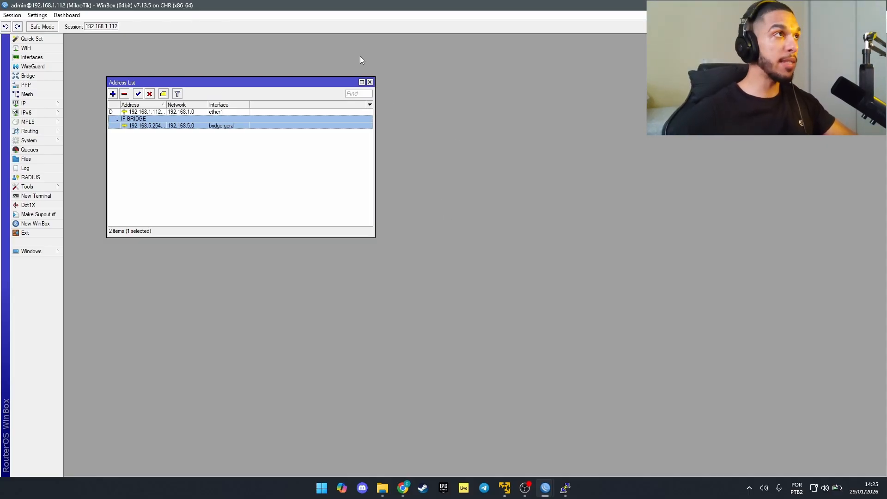
Step: Add ether2 as a port of bridge-geral
{"action": "left_click", "coordinate": [370, 82]}
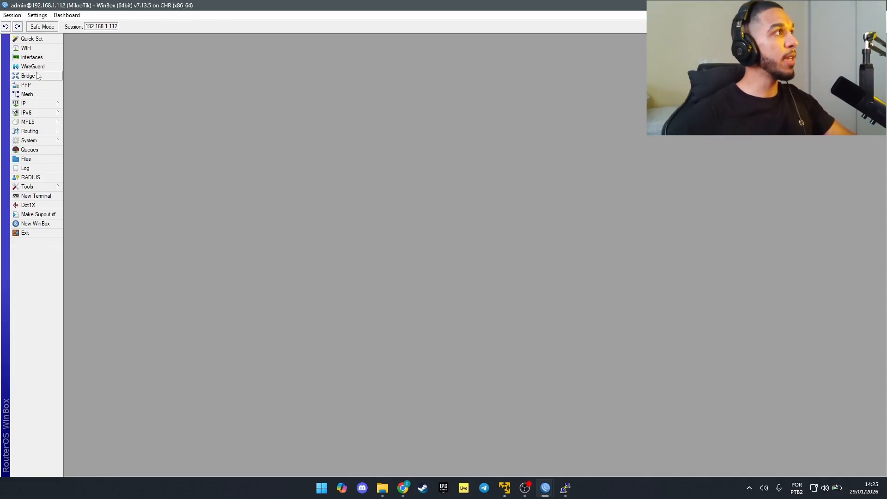
{"action": "left_click", "coordinate": [28, 76]}
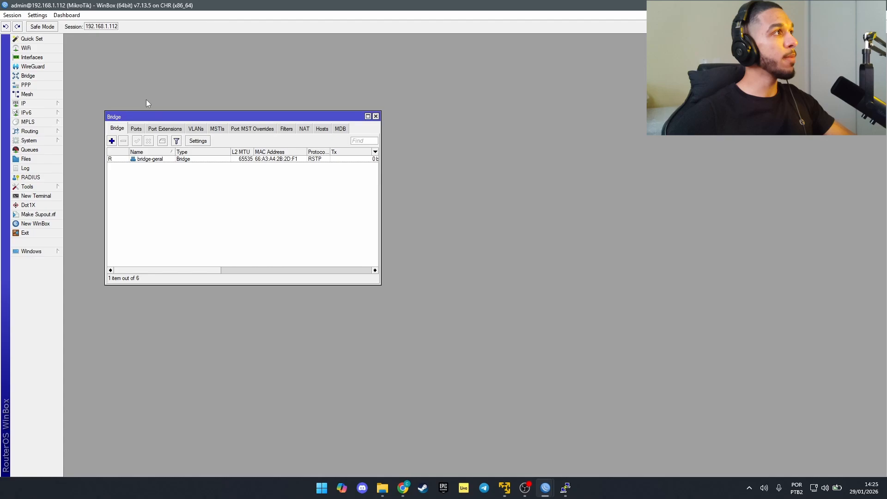
{"action": "left_click", "coordinate": [136, 129]}
{"action": "left_click", "coordinate": [112, 141]}
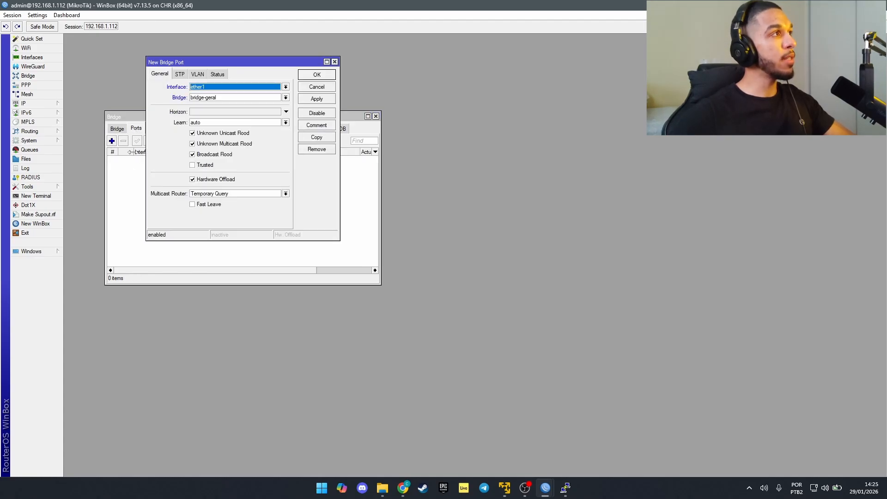
{"action": "left_click", "coordinate": [216, 87]}
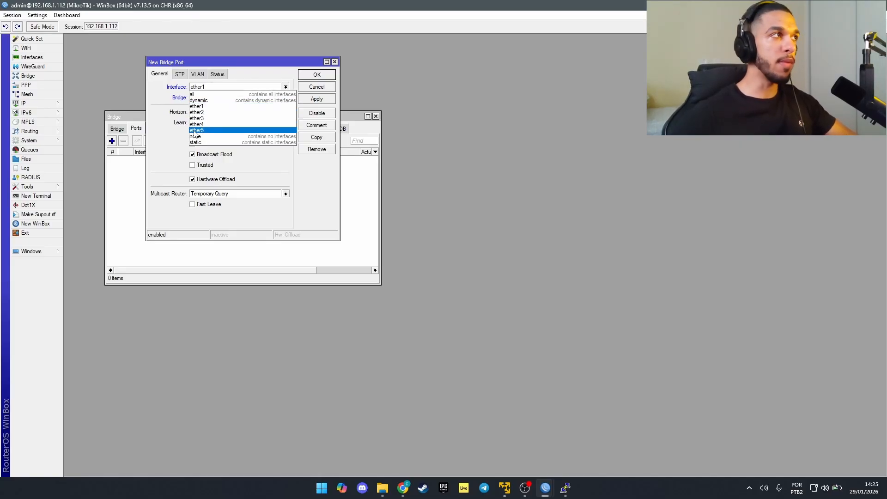
{"action": "left_click", "coordinate": [210, 112]}
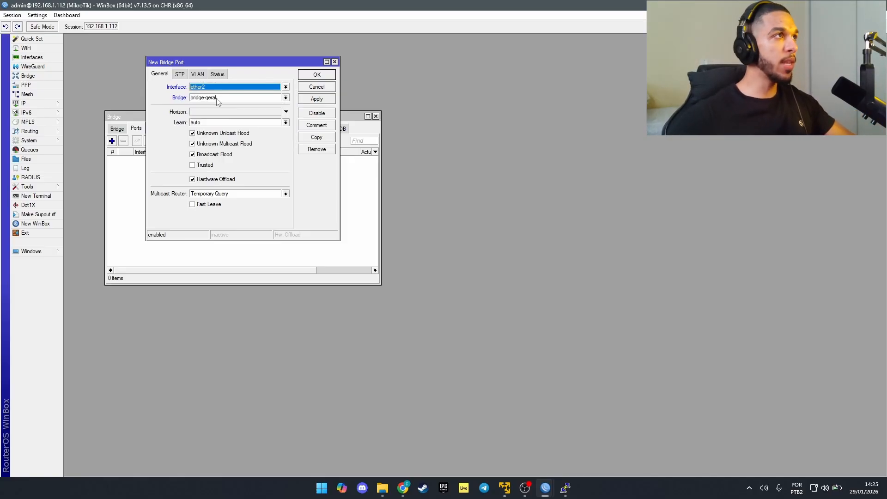
{"action": "left_click", "coordinate": [326, 140]}
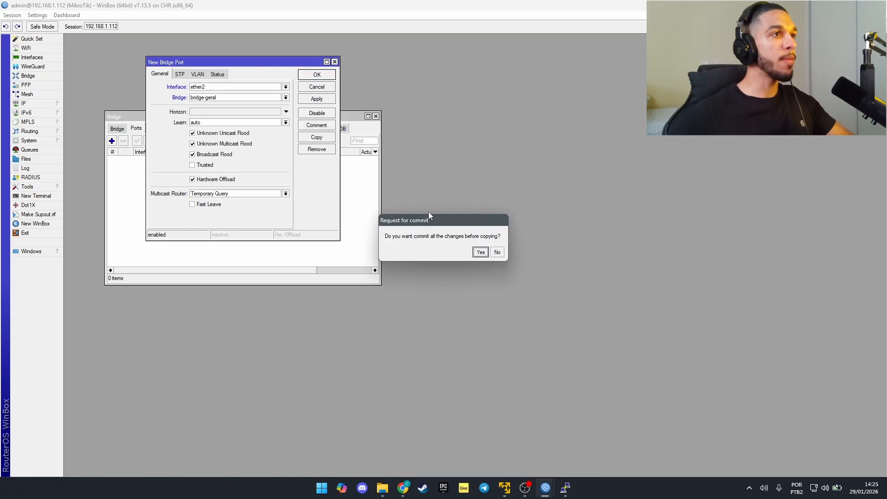
{"action": "left_click", "coordinate": [480, 252]}
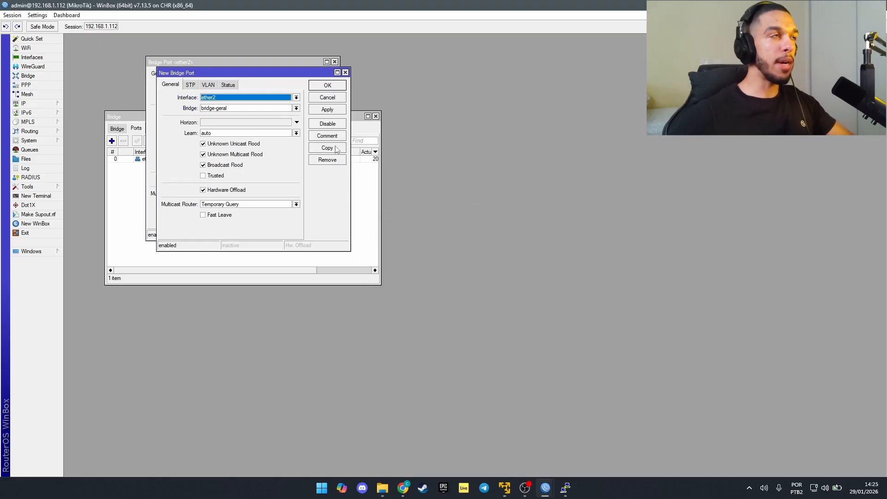
Step: Add ether3, ether4 and ether5 as further bridge-geral ports using copied port forms
{"action": "left_click", "coordinate": [327, 148]}
{"action": "left_click", "coordinate": [338, 158]}
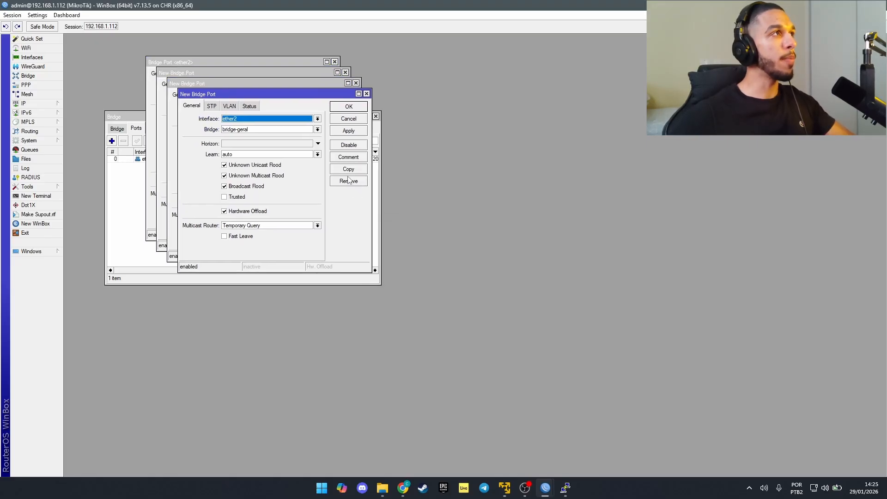
{"action": "left_click_drag", "start_coordinate": [290, 94], "coordinate": [341, 227]}
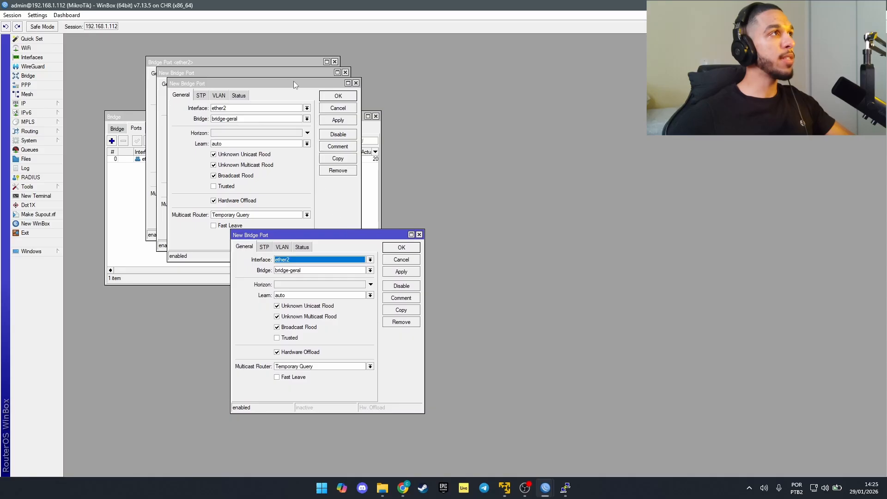
{"action": "left_click_drag", "start_coordinate": [293, 81], "coordinate": [319, 145]}
{"action": "left_click_drag", "start_coordinate": [314, 69], "coordinate": [309, 110]}
{"action": "left_click", "coordinate": [334, 62]}
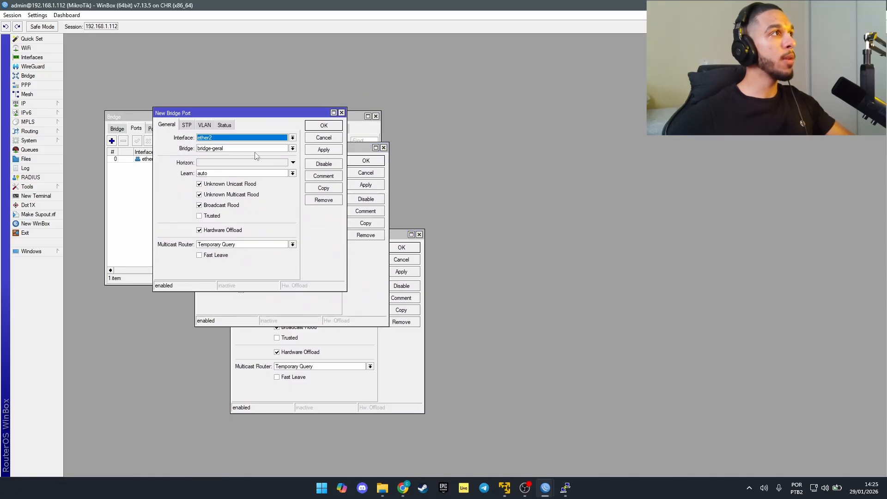
{"action": "left_click", "coordinate": [222, 137]}
{"action": "left_click", "coordinate": [210, 171]}
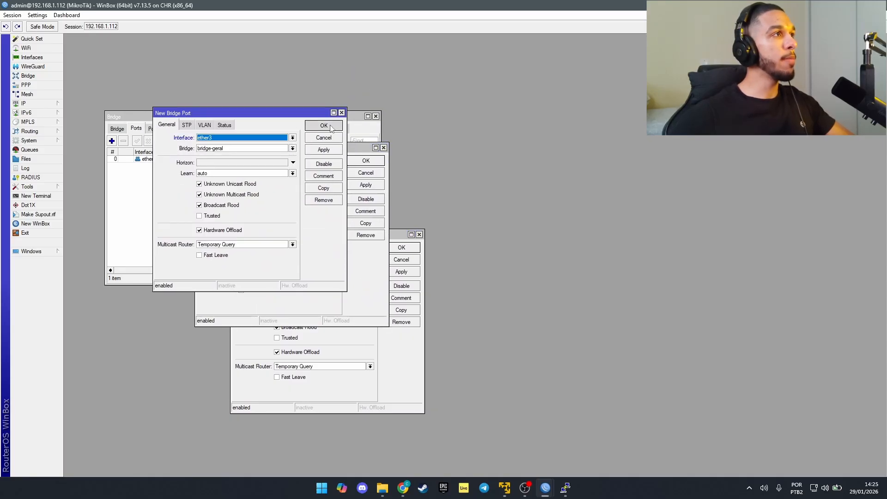
{"action": "left_click", "coordinate": [331, 128]}
{"action": "left_click", "coordinate": [277, 173]}
{"action": "left_click", "coordinate": [256, 212]}
{"action": "left_click", "coordinate": [368, 161]}
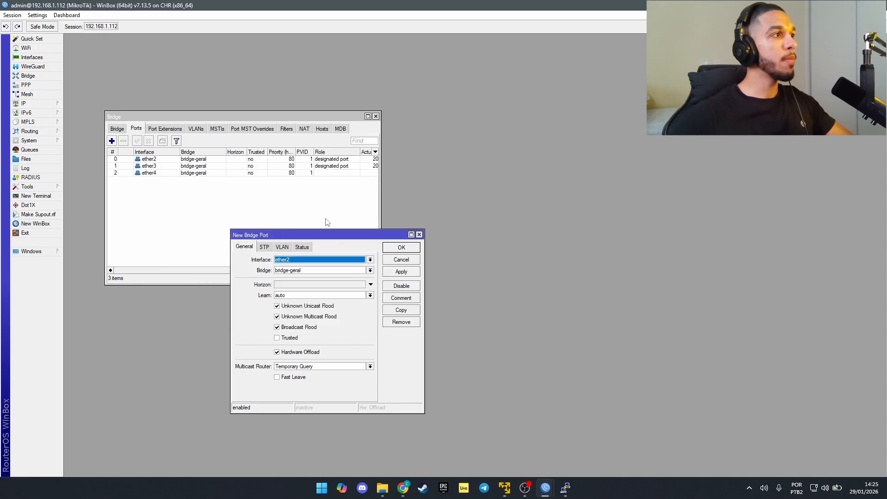
{"action": "left_click", "coordinate": [288, 260]}
{"action": "left_click", "coordinate": [305, 299]}
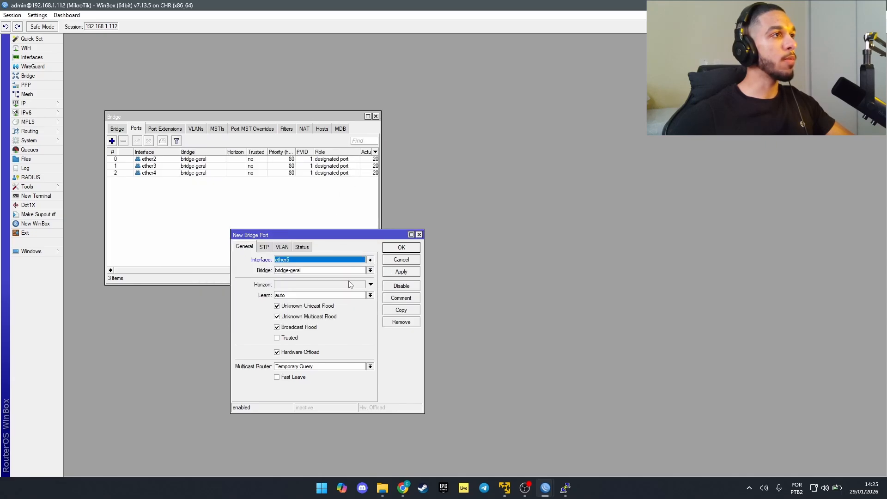
{"action": "left_click", "coordinate": [402, 248]}
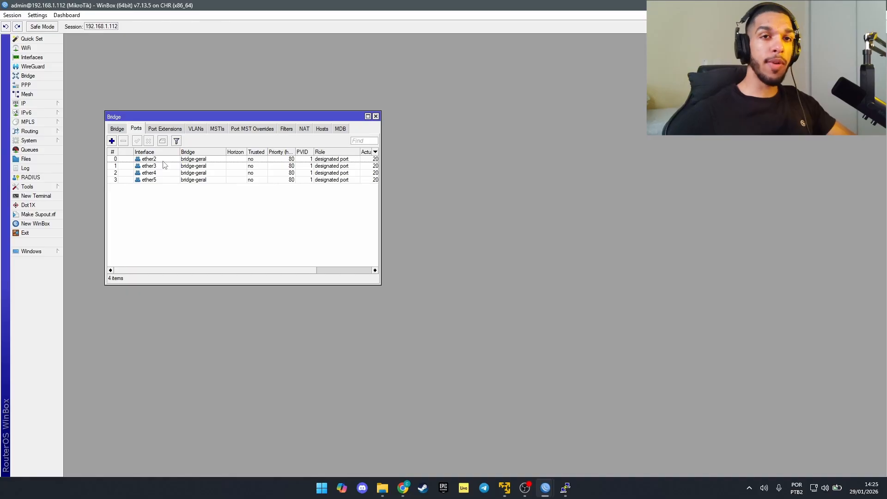
Step: Give ether2 the comment 'PC LOCAL' in the Interfaces list
{"action": "left_click", "coordinate": [376, 116]}
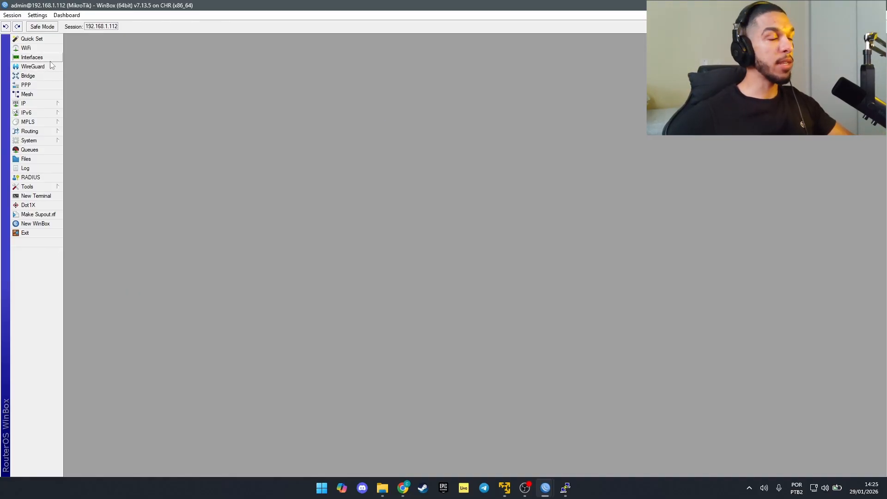
{"action": "left_click", "coordinate": [32, 57]}
{"action": "left_click_drag", "start_coordinate": [121, 72], "coordinate": [172, 83]}
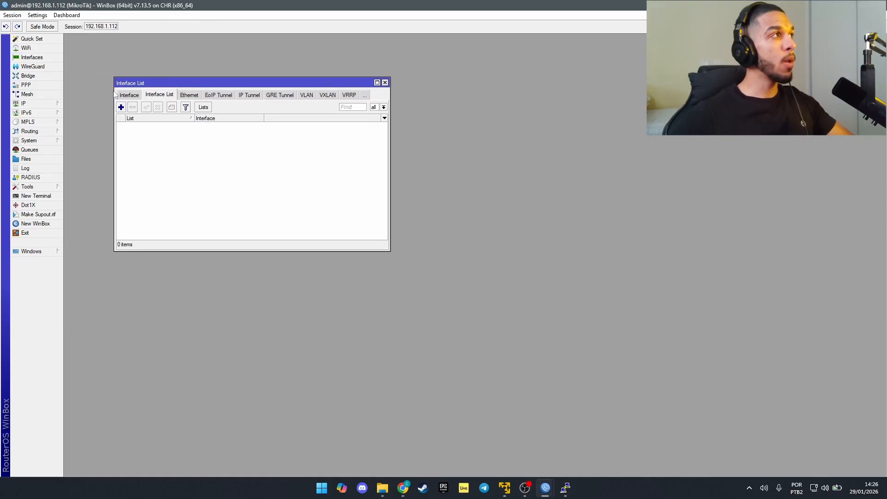
{"action": "left_click", "coordinate": [127, 95]}
{"action": "left_click", "coordinate": [155, 139]}
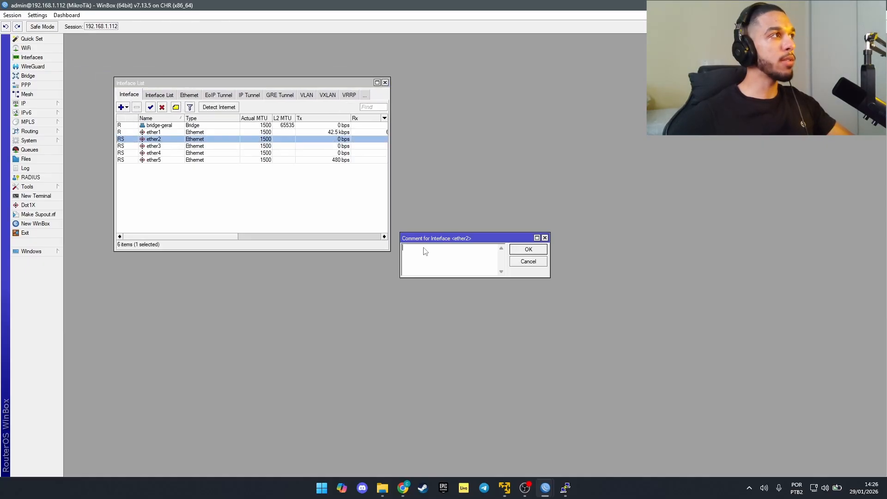
{"action": "left_click", "coordinate": [176, 107]}
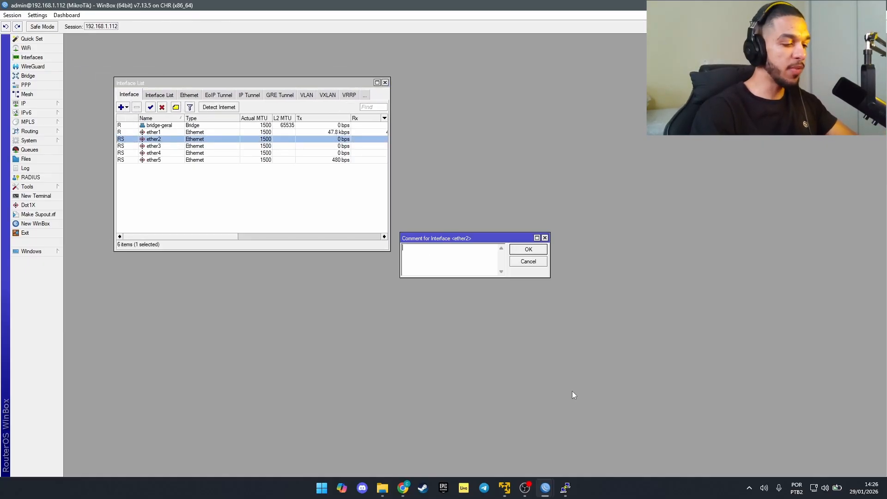
{"action": "type", "text": "pc"}
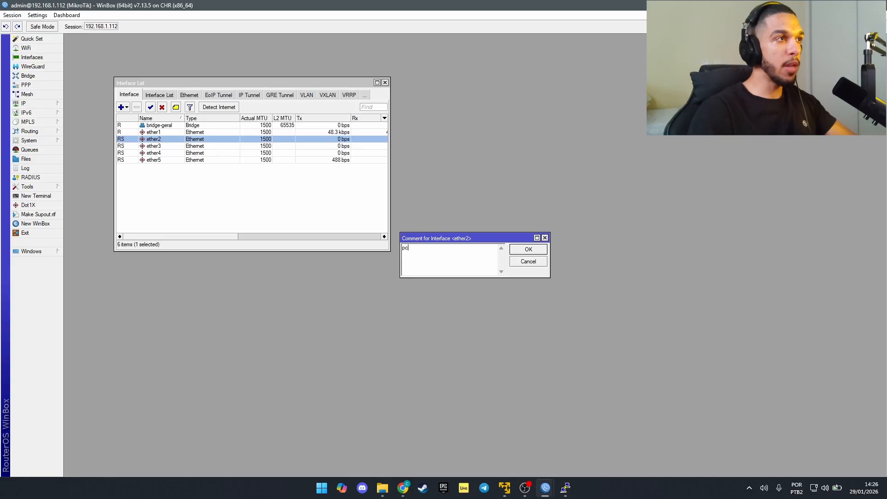
{"action": "key", "text": "BackSpace"}
{"action": "key", "text": "BackSpace"}
{"action": "type", "text": "PC LOCAL"}
{"action": "key", "text": "Return"}
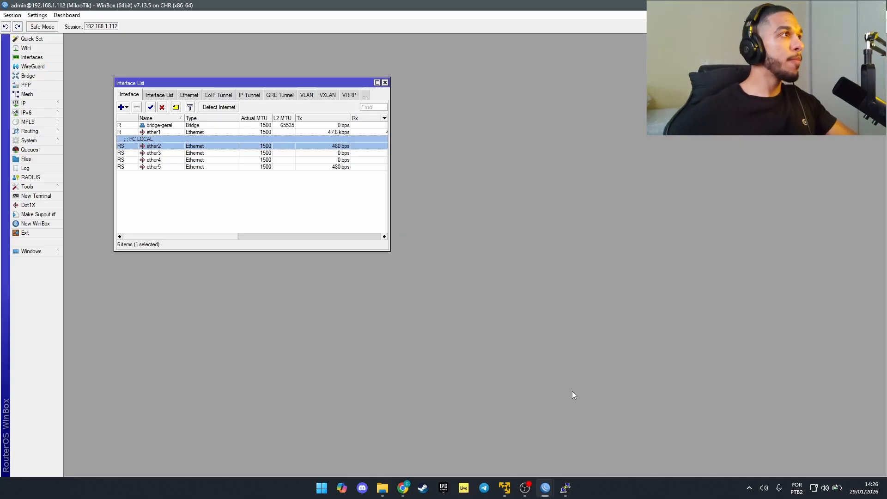
Step: Comment ether1 as 'RECEBE LINK INTERNET POR DHCP CLIENT'
{"action": "left_click", "coordinate": [160, 132]}
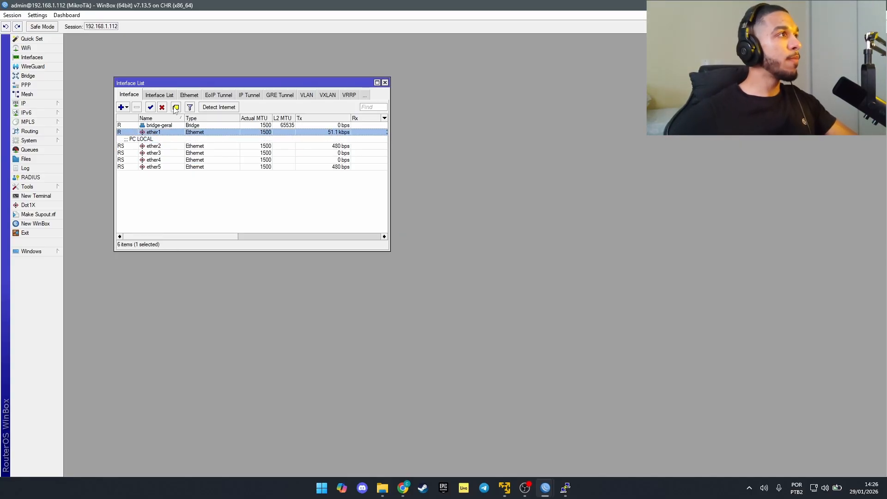
{"action": "left_click", "coordinate": [176, 107]}
{"action": "type", "text": "RECEBE LI"}
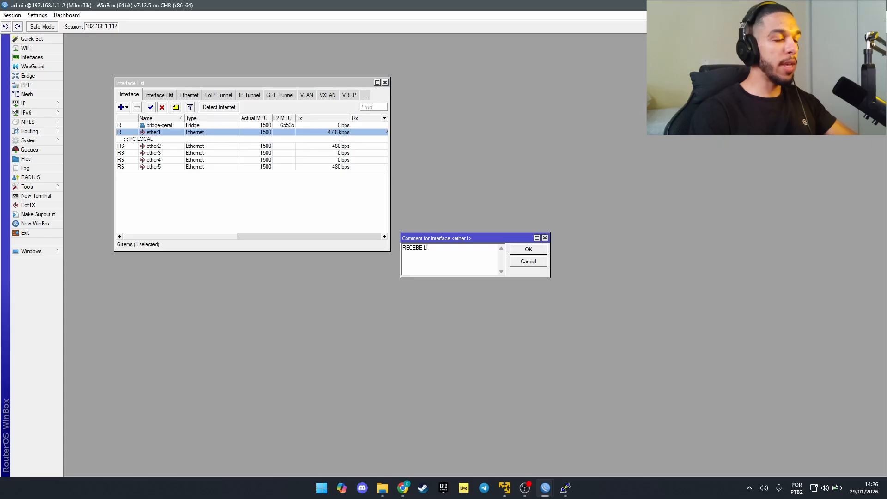
{"action": "type", "text": "NK E"}
{"action": "key", "text": "BackSpace"}
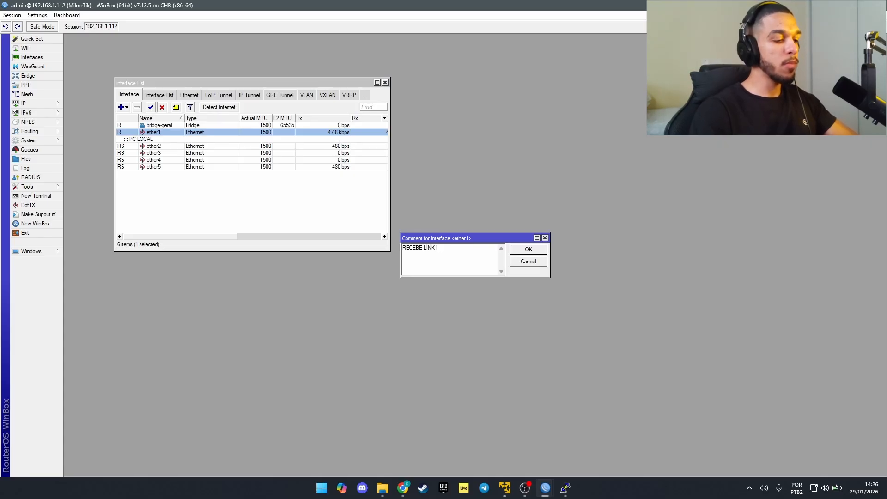
{"action": "type", "text": "INTERNET PR "}
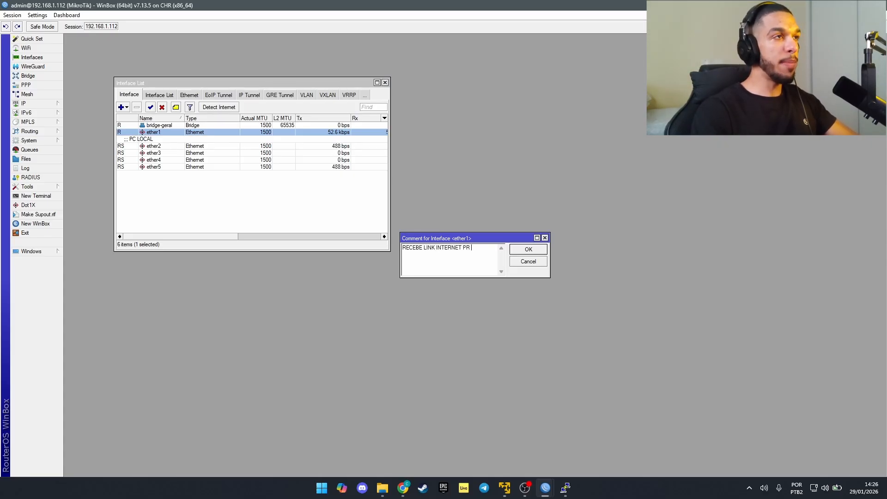
{"action": "key", "text": "BackSpace"}
{"action": "key", "text": "BackSpace"}
{"action": "type", "text": "OR DH"}
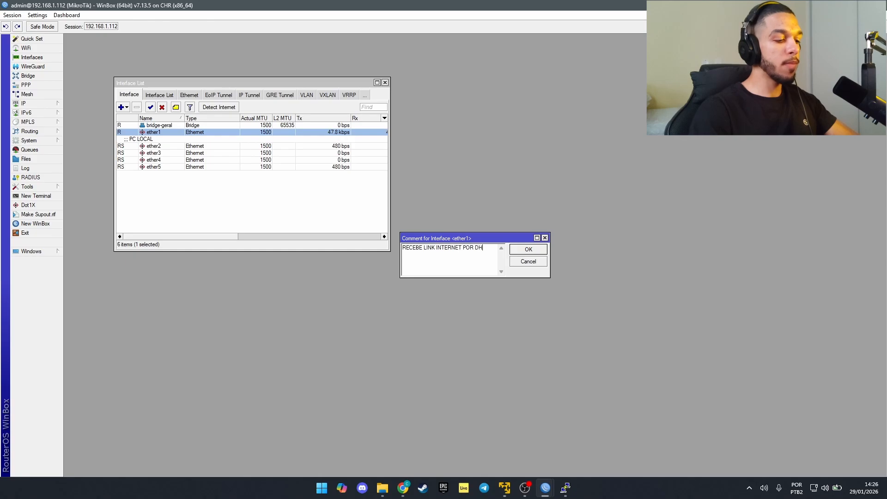
{"action": "type", "text": "CP CLIENT"}
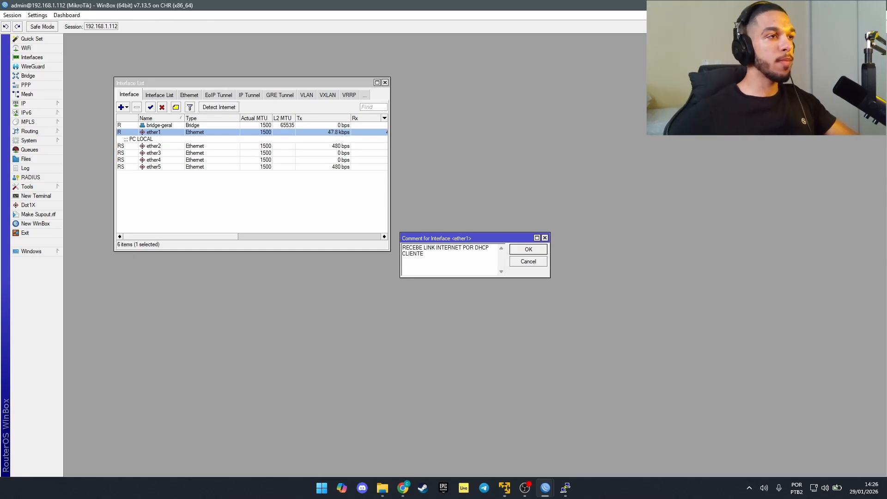
{"action": "left_click", "coordinate": [547, 250]}
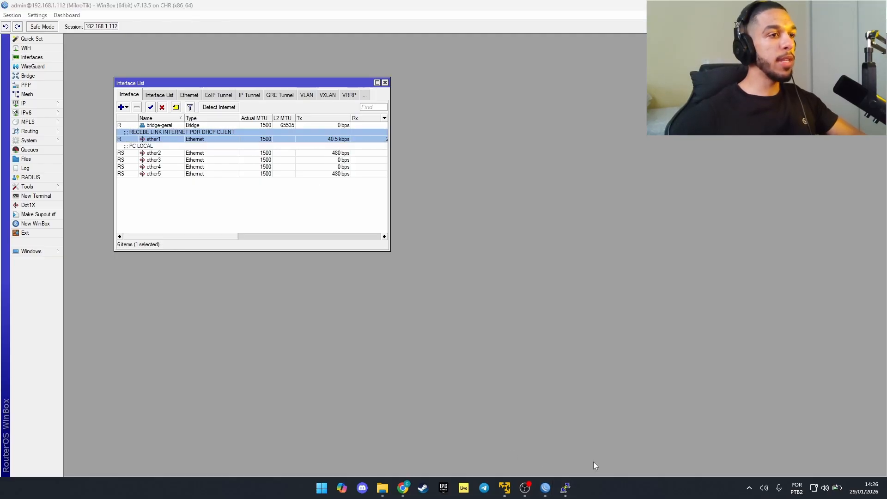
{"action": "left_click", "coordinate": [565, 489]}
{"action": "left_click", "coordinate": [229, 260]}
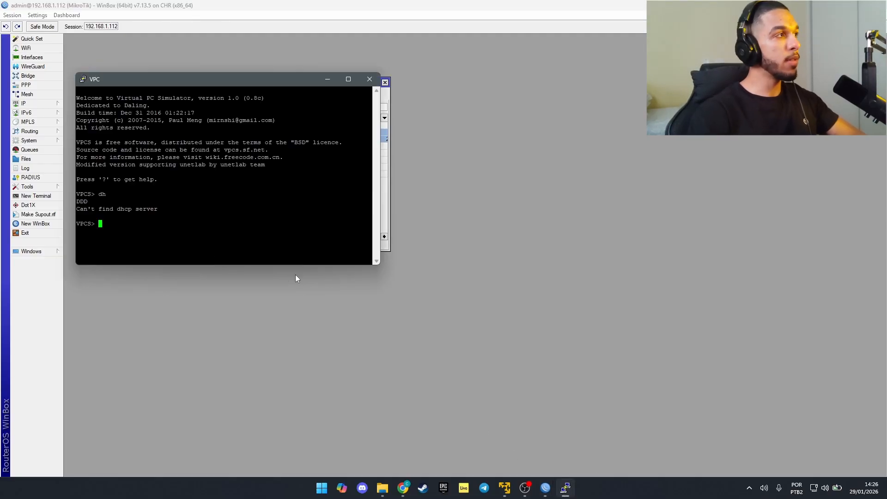
{"action": "type", "text": "dh"}
{"action": "key", "text": "Return"}
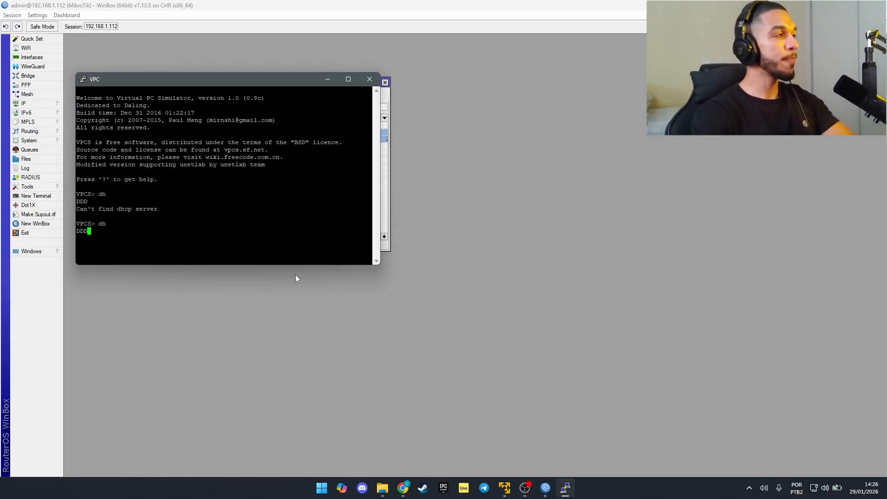
{"action": "key", "text": "ctrl+c"}
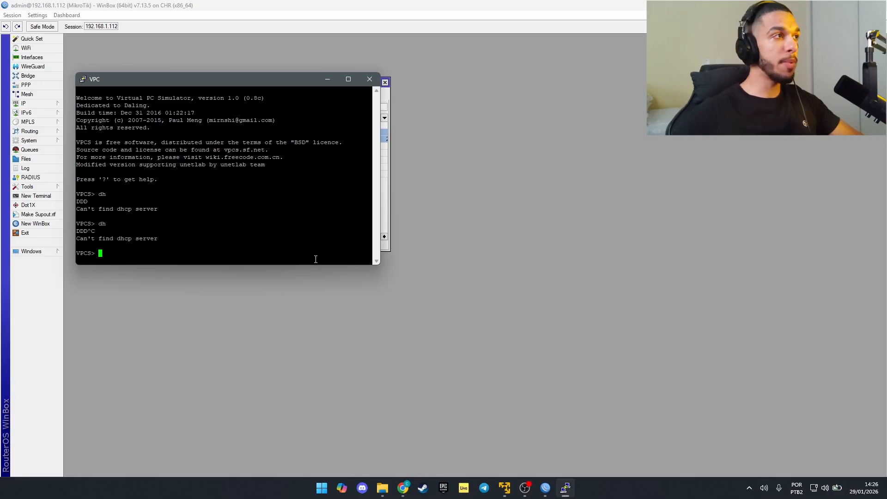
{"action": "left_click", "coordinate": [313, 322]}
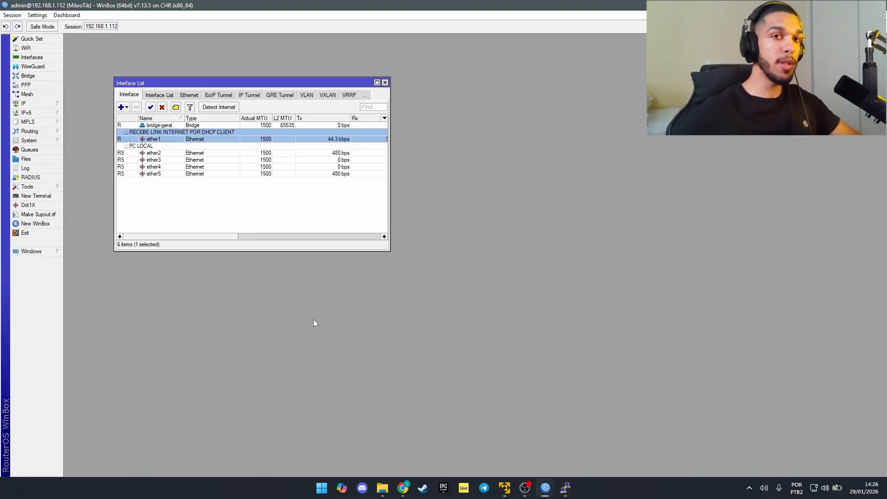
Step: Run DHCP Setup on bridge-geral, accepting address space 192.168.5.0/24 and gateway 192.168.5.254
{"action": "left_click", "coordinate": [385, 82]}
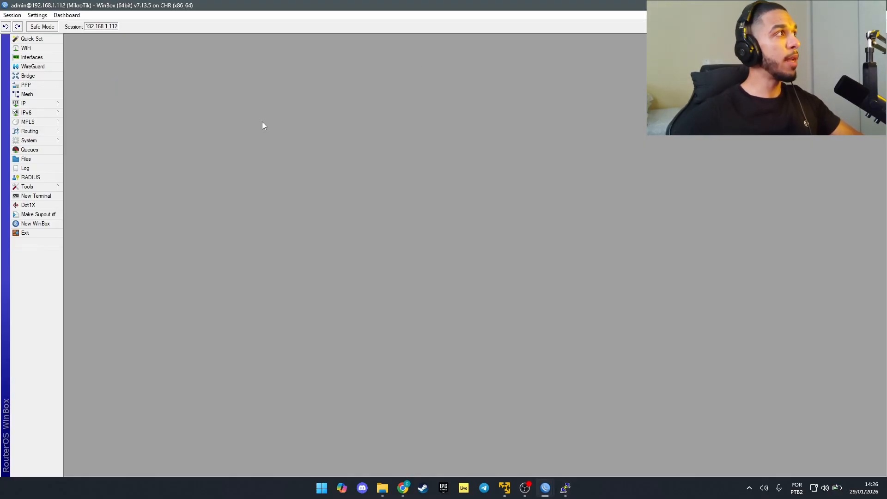
{"action": "left_click", "coordinate": [28, 103]}
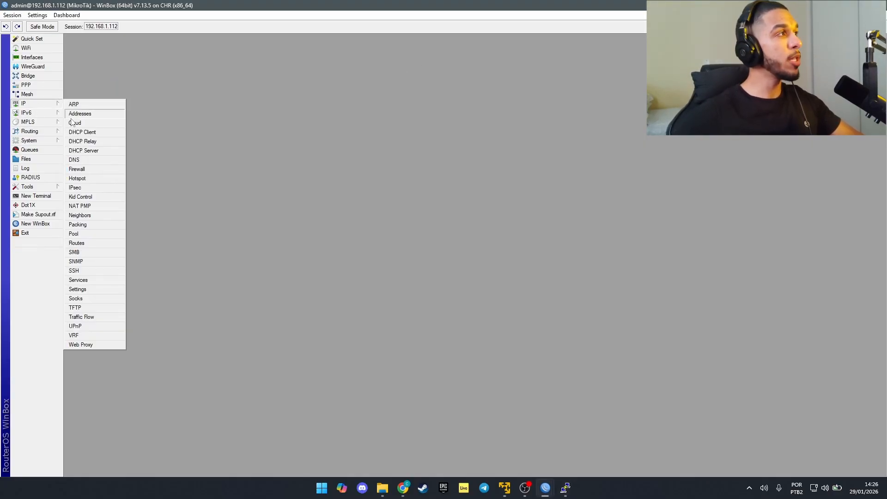
{"action": "left_click", "coordinate": [79, 154]}
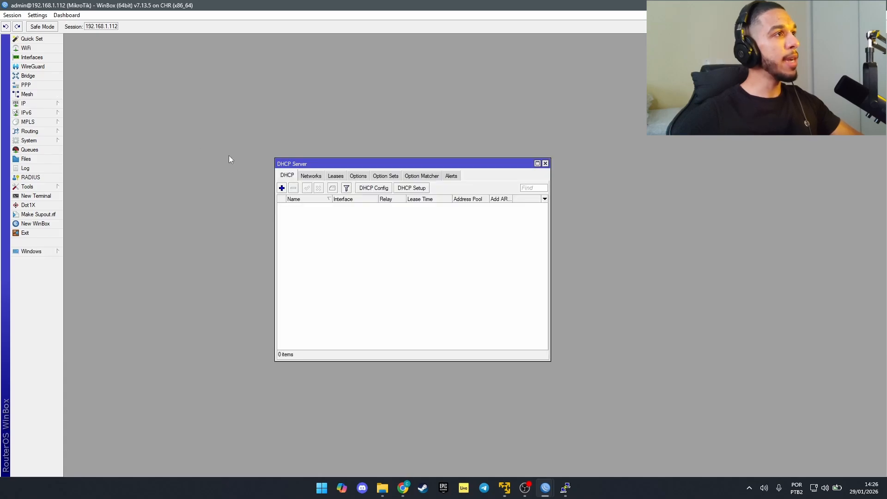
{"action": "left_click", "coordinate": [424, 191]}
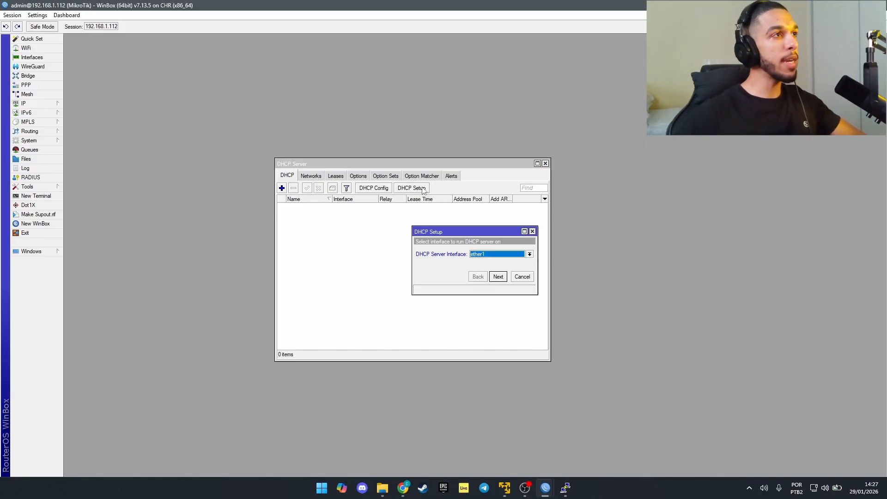
{"action": "left_click", "coordinate": [509, 258]}
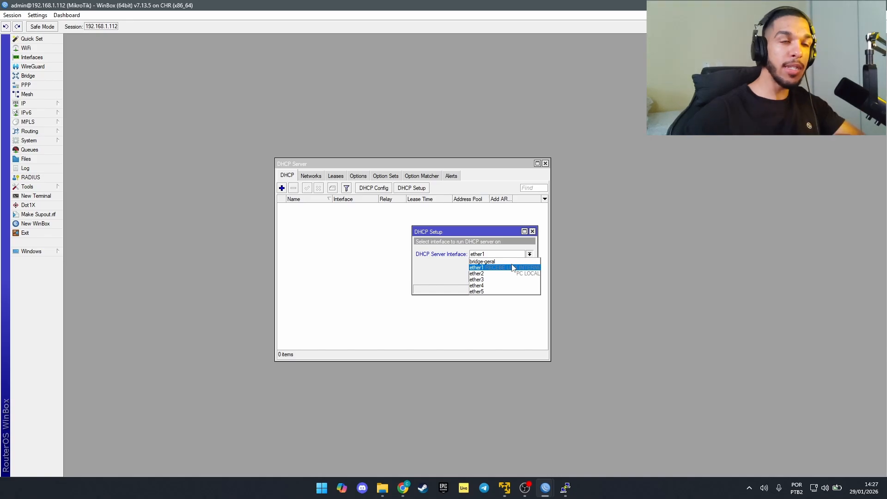
{"action": "left_click", "coordinate": [506, 262]}
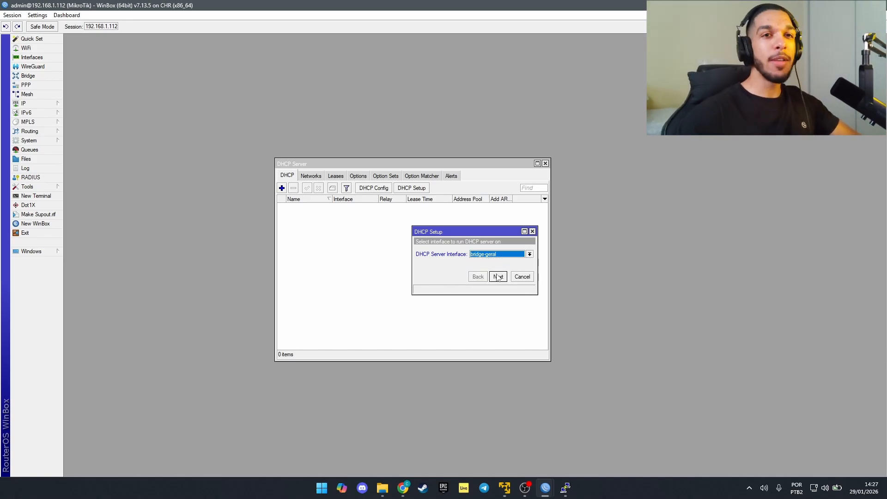
{"action": "left_click", "coordinate": [498, 277]}
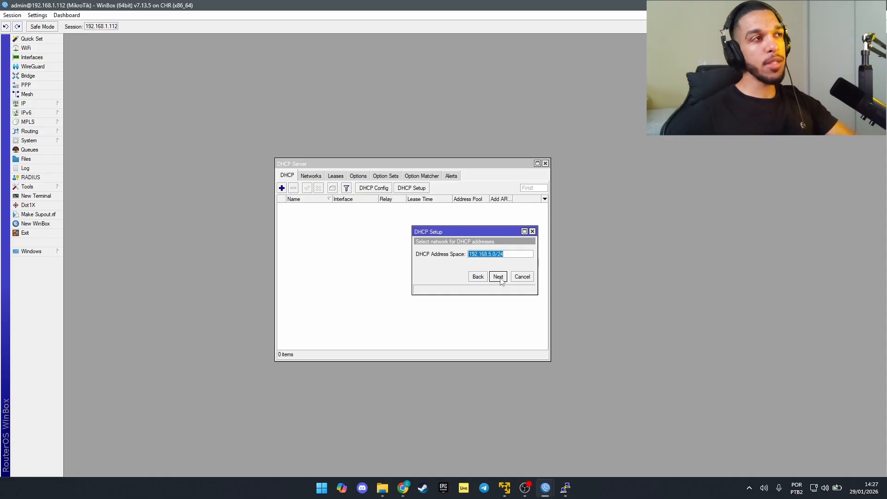
{"action": "left_click", "coordinate": [500, 278]}
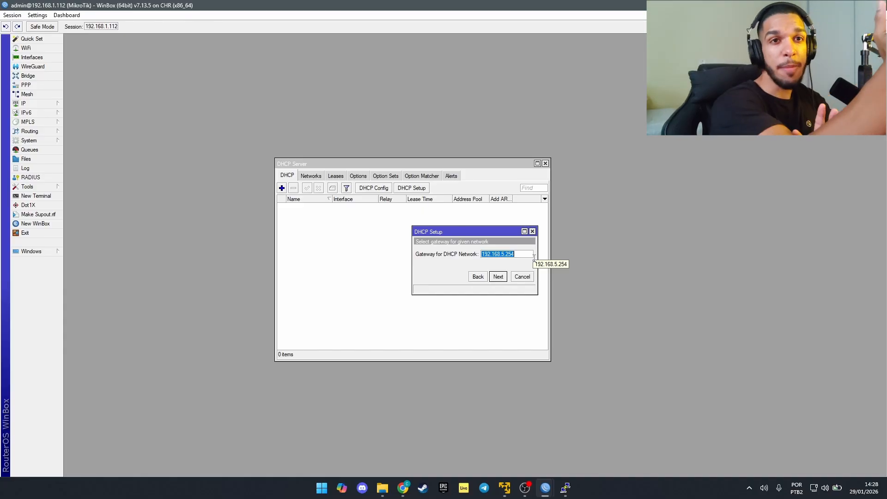
{"action": "left_click", "coordinate": [502, 279]}
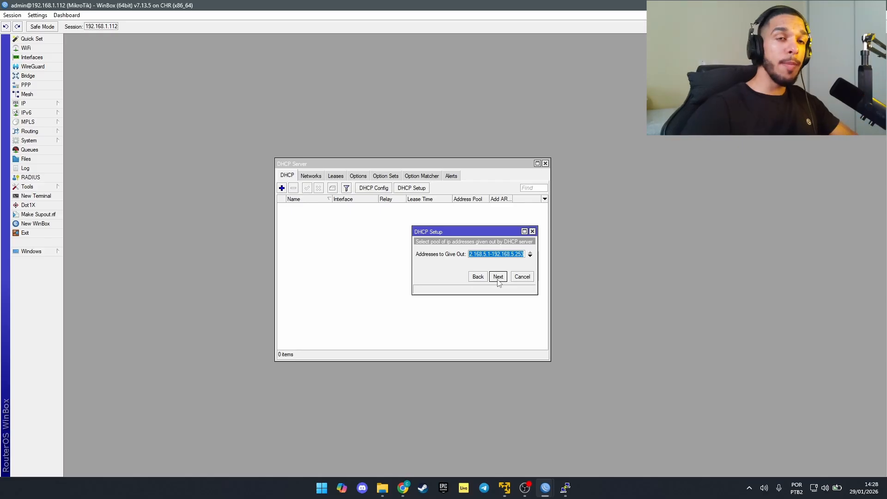
{"action": "left_click", "coordinate": [499, 255]}
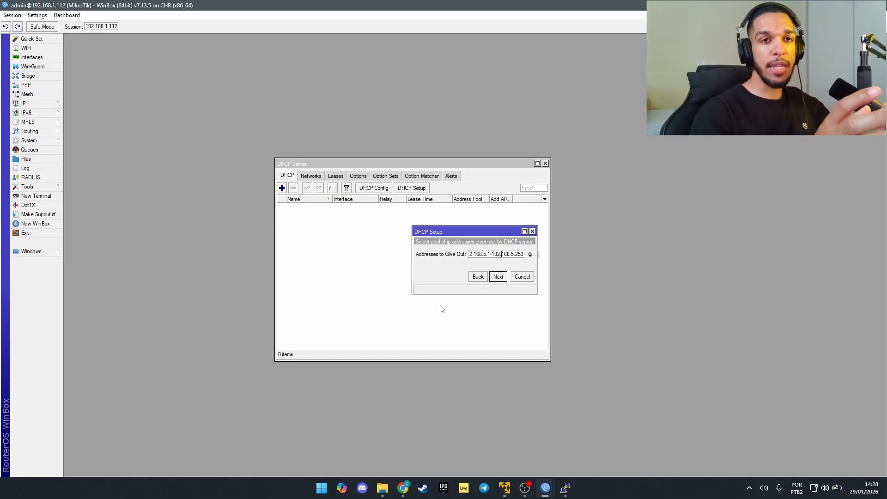
Step: Set the DHCP address pool to 192.168.5.100–192.168.5.200
{"action": "left_click", "coordinate": [491, 254]}
{"action": "type", "text": "00"}
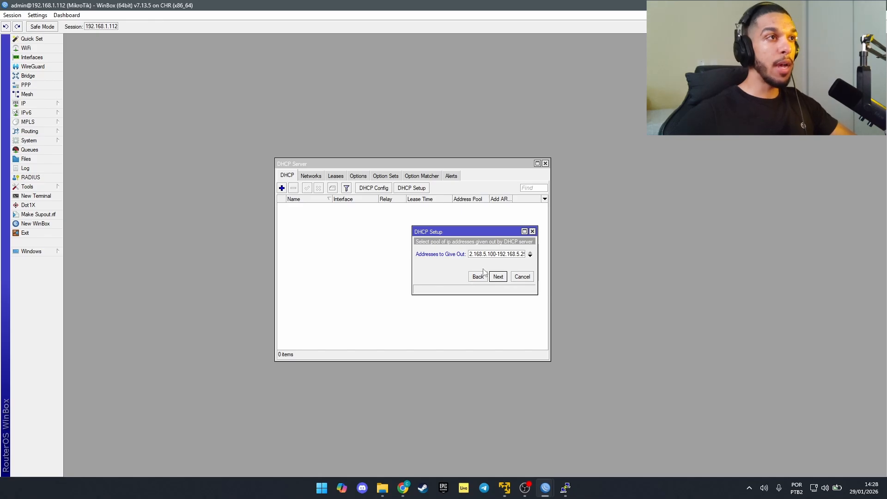
{"action": "mouse_move", "coordinate": [509, 254]}
{"action": "left_mouse_down"}
{"action": "mouse_move", "coordinate": [540, 257]}
{"action": "mouse_move", "coordinate": [522, 255]}
{"action": "left_mouse_up"}
{"action": "type", "text": "200"}
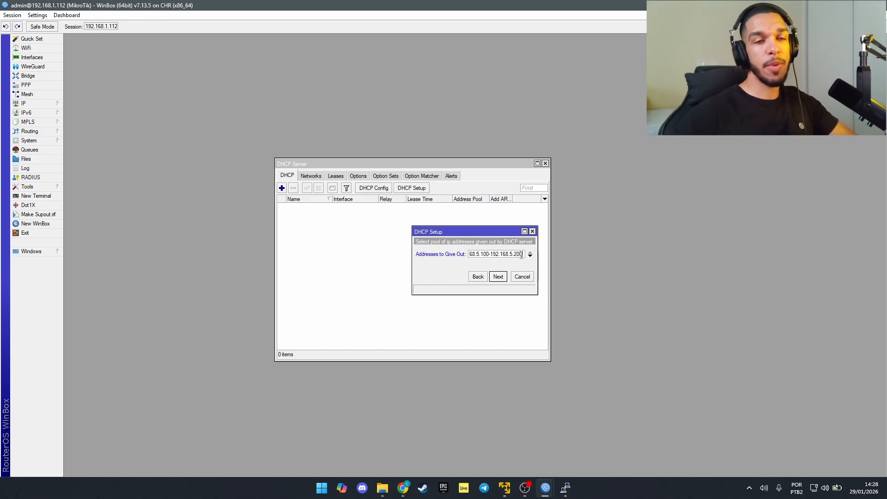
{"action": "left_click", "coordinate": [496, 277]}
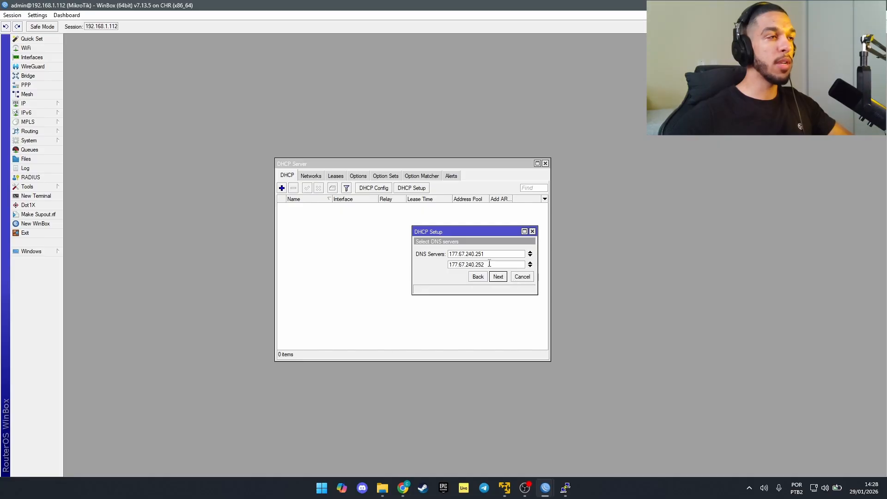
Step: Replace the DNS servers with 8.8.8.8, keep the 00:30:00 lease, and complete setup
{"action": "left_click", "coordinate": [530, 263]}
{"action": "left_click", "coordinate": [530, 252]}
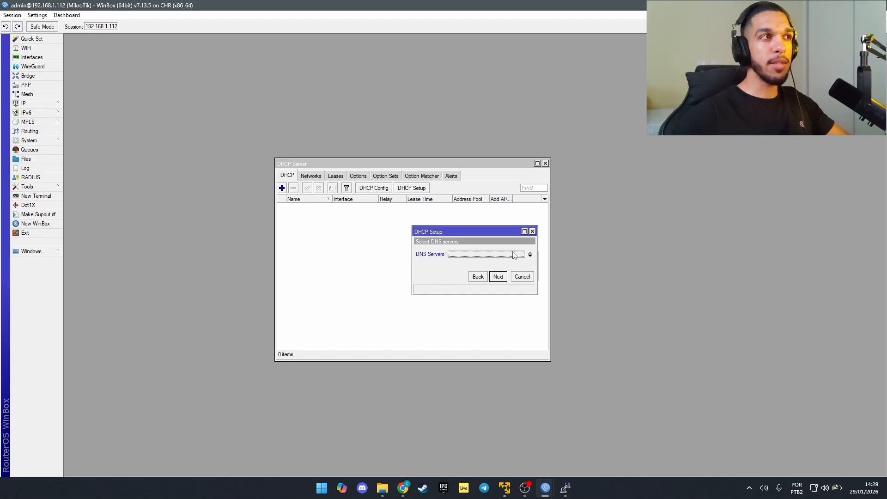
{"action": "left_click", "coordinate": [480, 255]}
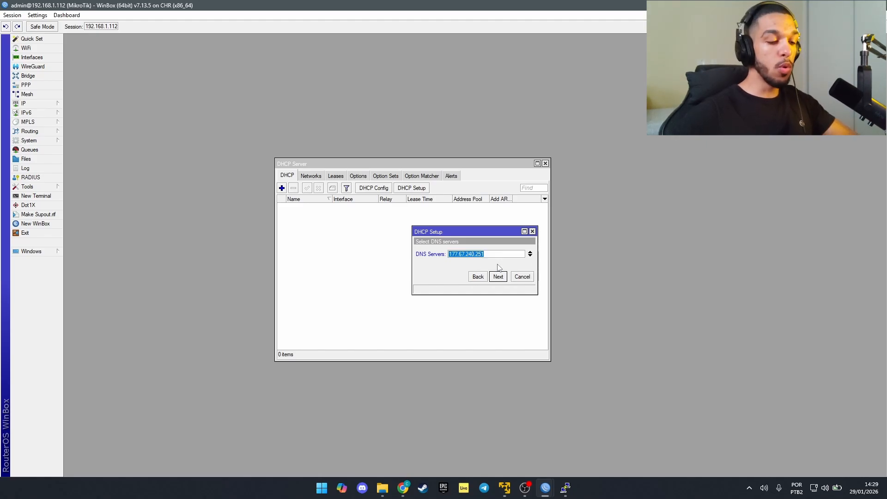
{"action": "type", "text": "8.8.8.8"}
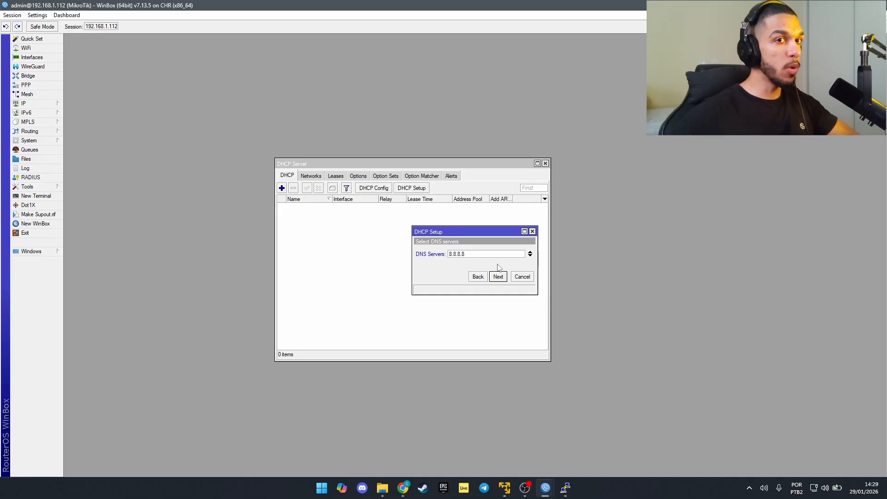
{"action": "left_click", "coordinate": [498, 276]}
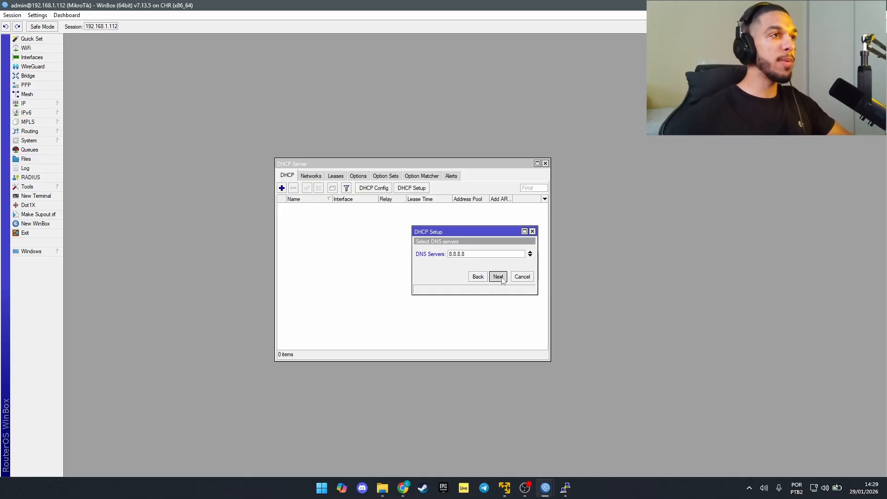
{"action": "left_click", "coordinate": [502, 277]}
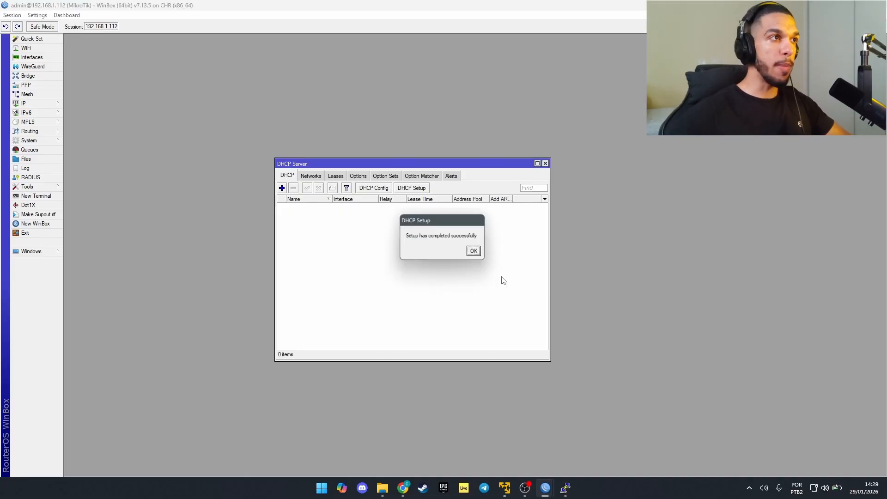
{"action": "left_click", "coordinate": [476, 253]}
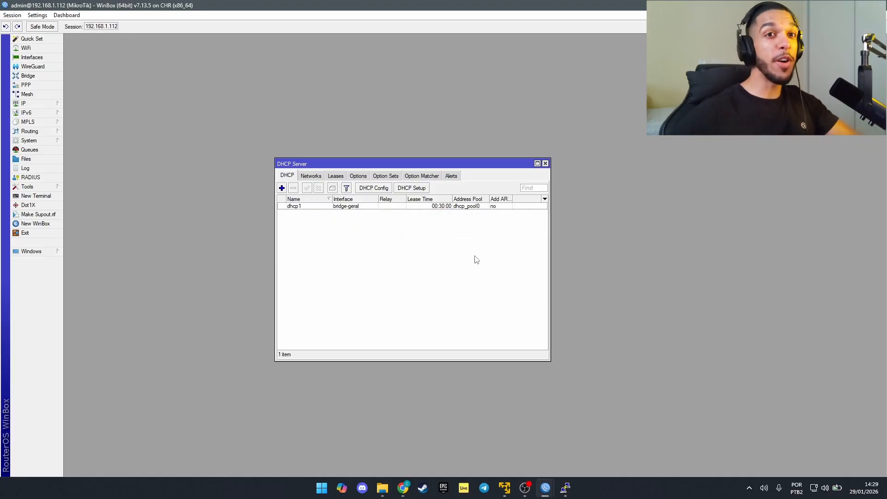
Step: Run dh in the VPC console to obtain 192.168.5.200/24 with gateway 192.168.5.254
{"action": "key", "text": "alt+Tab"}
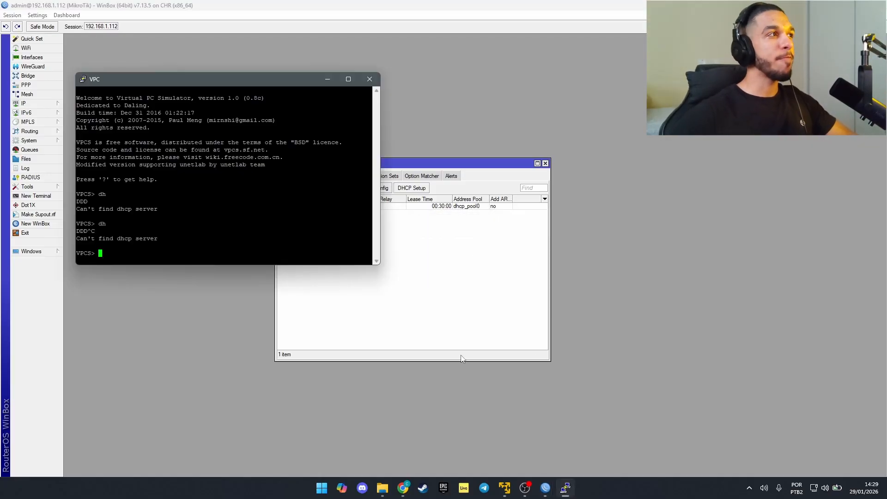
{"action": "type", "text": "dh"}
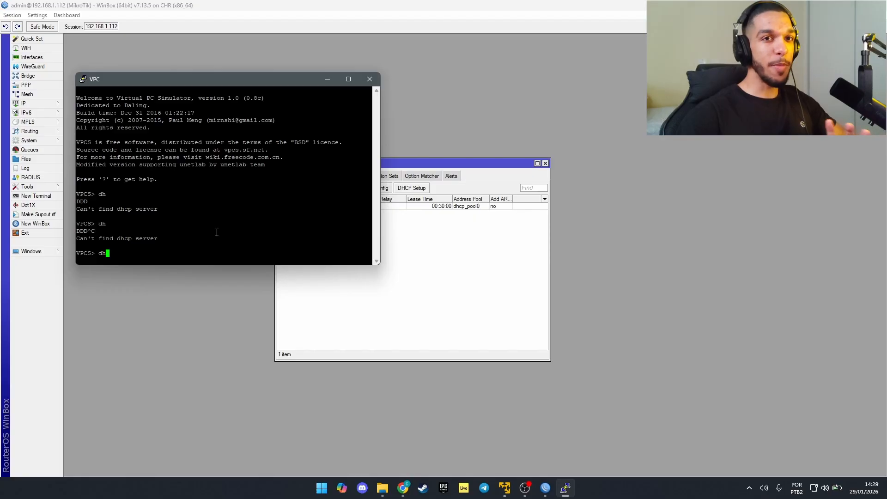
{"action": "key", "text": "Return"}
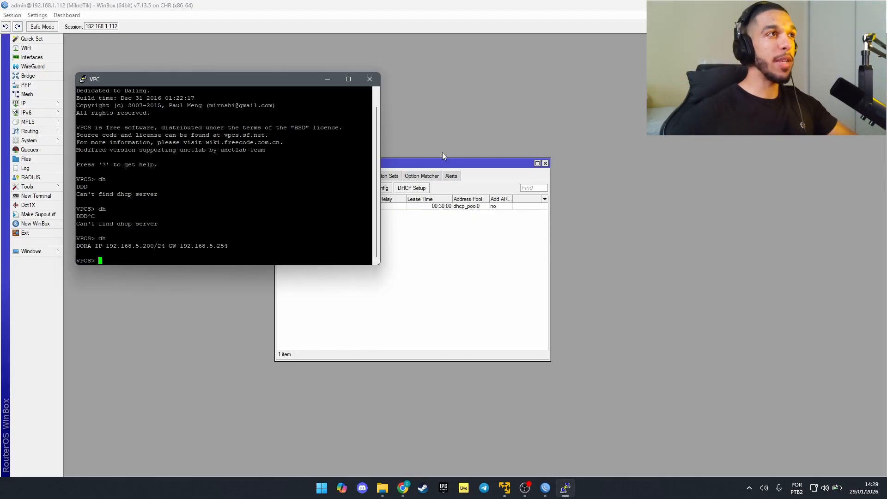
{"action": "left_click_drag", "start_coordinate": [439, 167], "coordinate": [610, 127]}
{"action": "key", "text": "alt+Tab"}
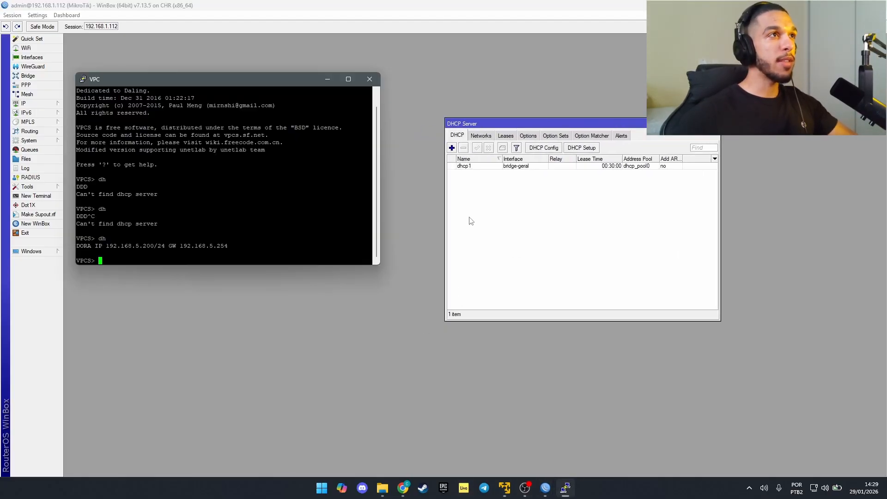
Step: Check the DHCP leases for the bound 192.168.5.200 entry on dhcp1
{"action": "left_click", "coordinate": [506, 136]}
{"action": "left_click", "coordinate": [532, 167]}
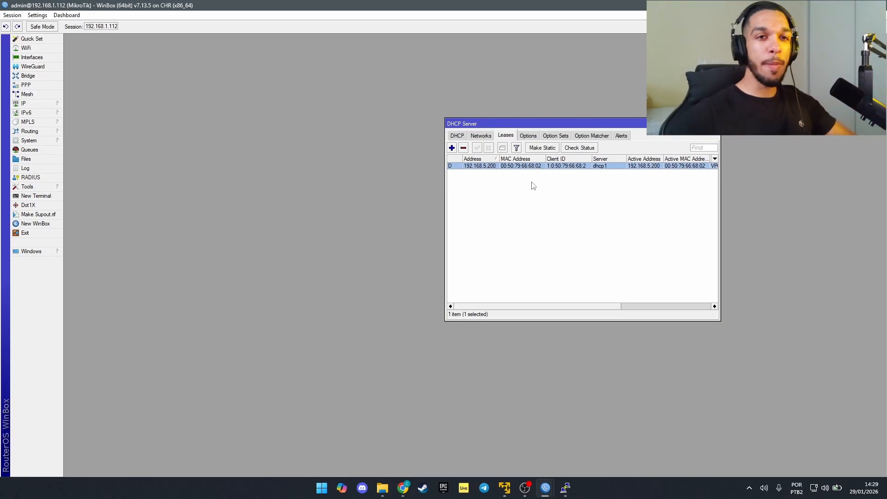
{"action": "double_click", "coordinate": [483, 167]}
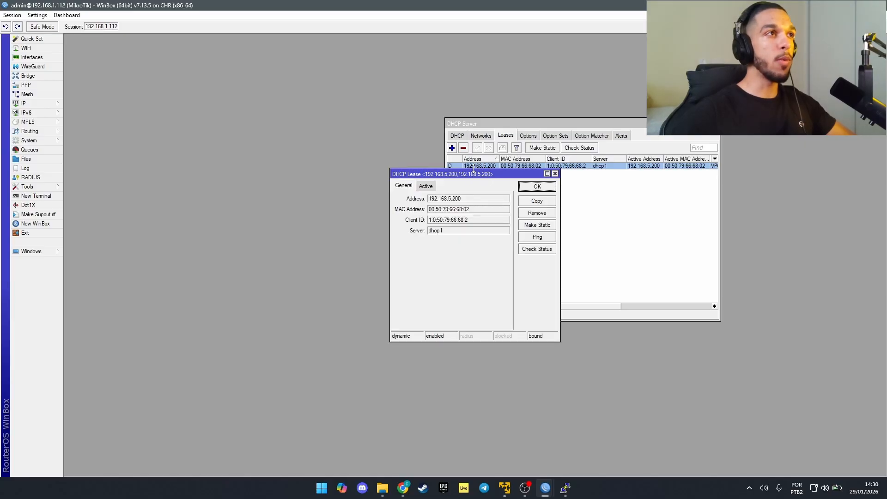
{"action": "left_click", "coordinate": [538, 187]}
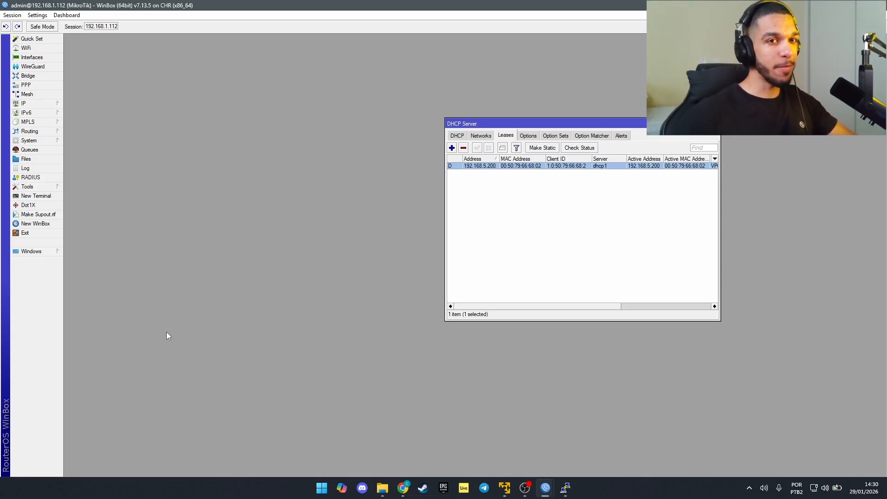
Step: Ping 8.8.8.8 from a router terminal, confirming replies with 0% loss
{"action": "left_click", "coordinate": [36, 196]}
{"action": "type", "text": "ping "}
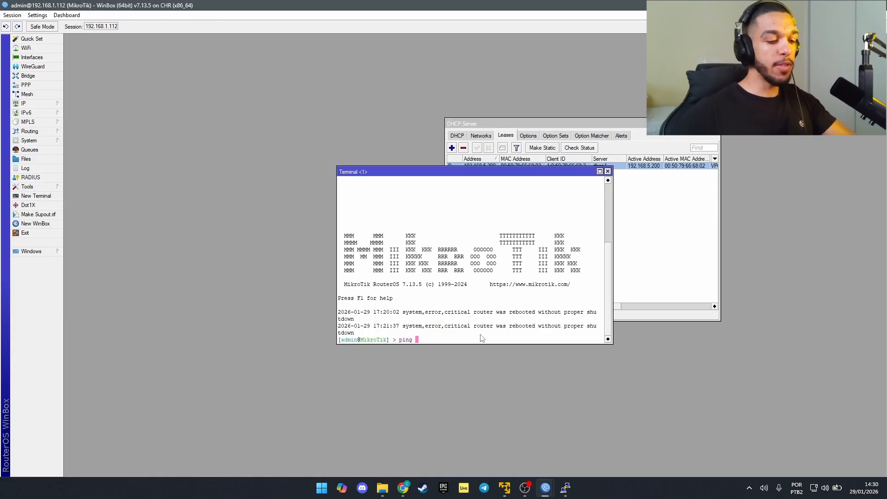
{"action": "type", "text": "8.8.8.8"}
{"action": "key", "text": "Return"}
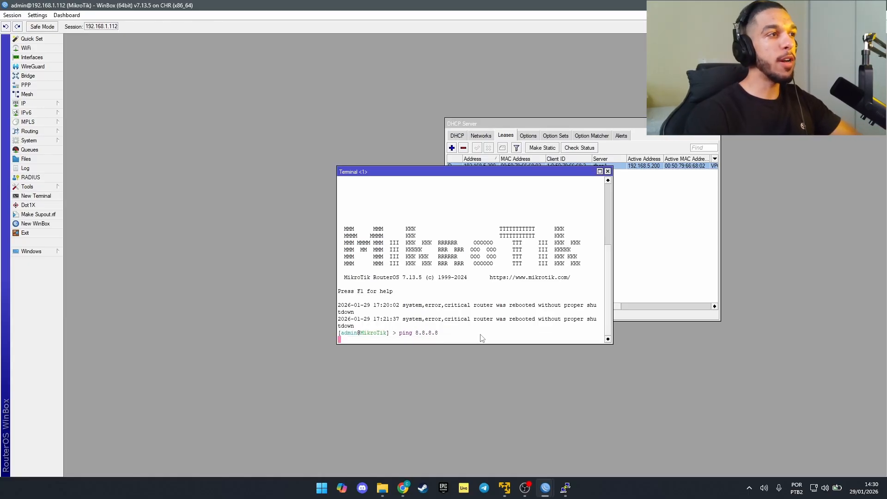
{"action": "key", "text": "ctrl+c"}
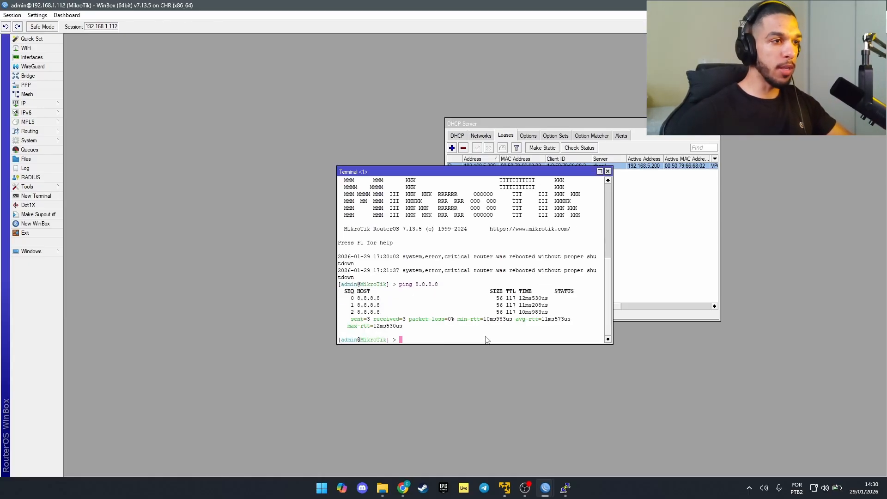
{"action": "left_click", "coordinate": [566, 488]}
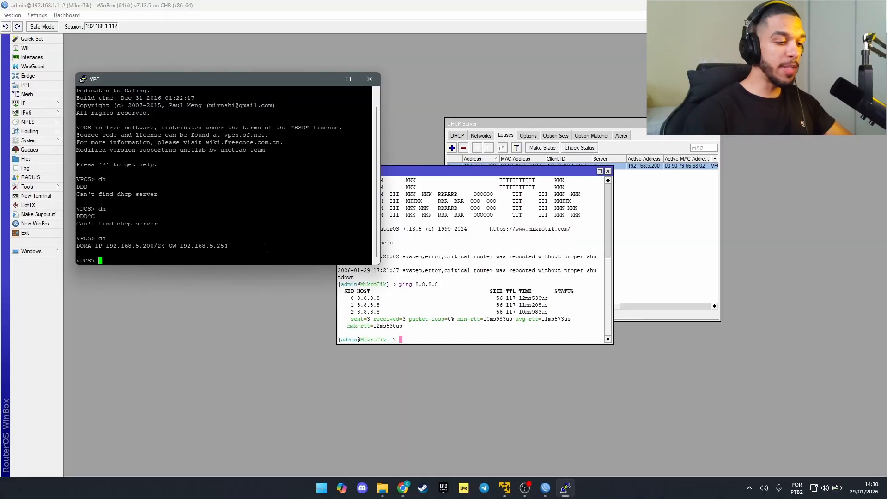
Step: Ping 8.8.8.8 from the VPC console; all five requests time out
{"action": "type", "text": "ping 8.8"}
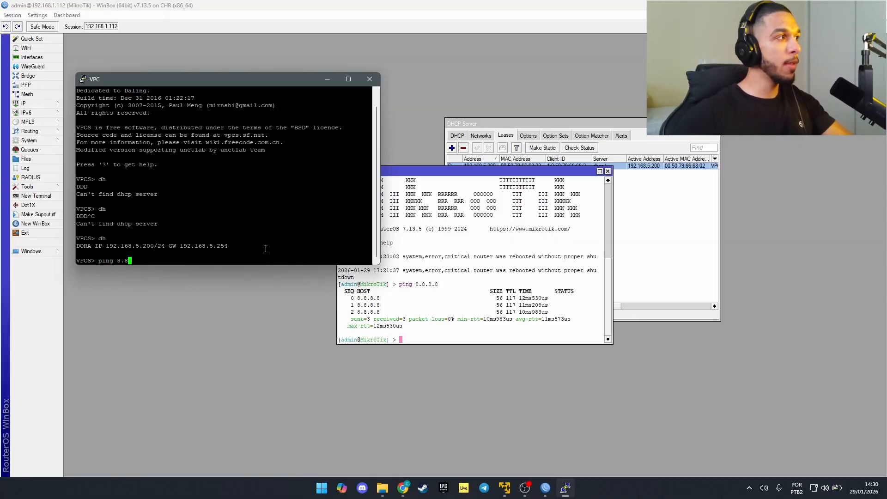
{"action": "type", "text": ".8.8"}
{"action": "key", "text": "Return"}
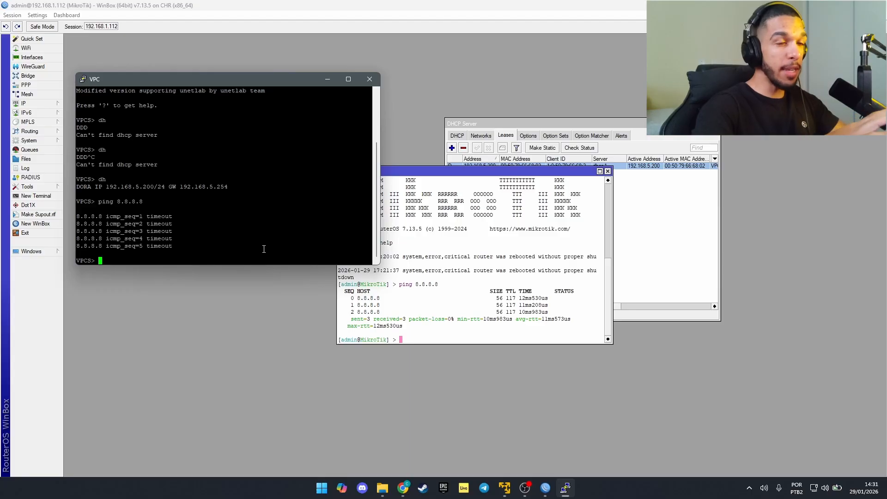
{"action": "left_click", "coordinate": [378, 375]}
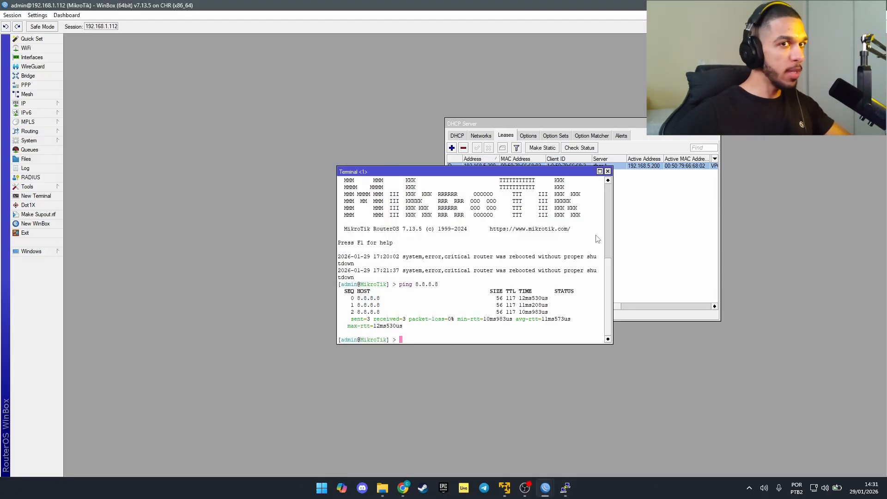
Step: Close the terminal and DHCP Server windows and bring up the IP Firewall NAT rules list
{"action": "left_click", "coordinate": [608, 171]}
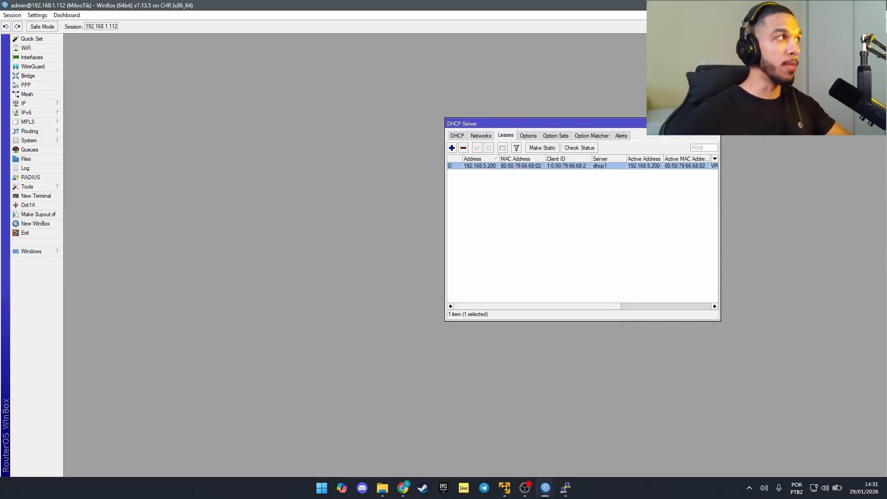
{"action": "left_click", "coordinate": [716, 123]}
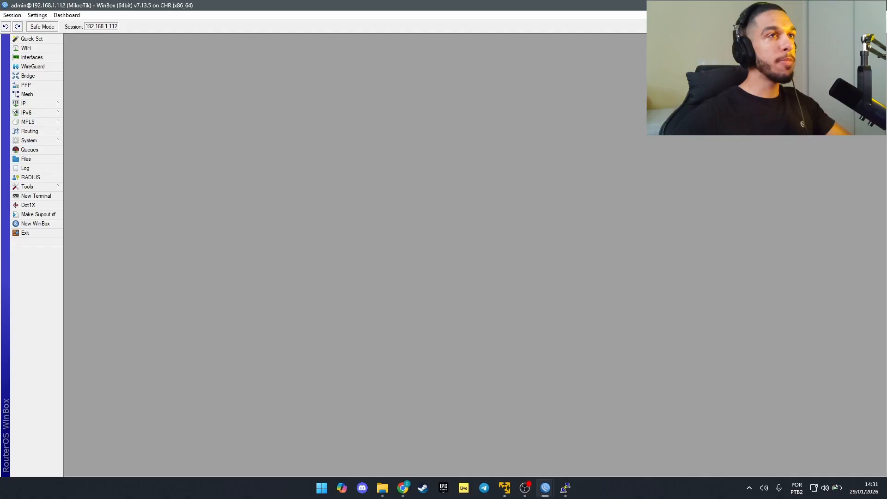
{"action": "left_click", "coordinate": [23, 103]}
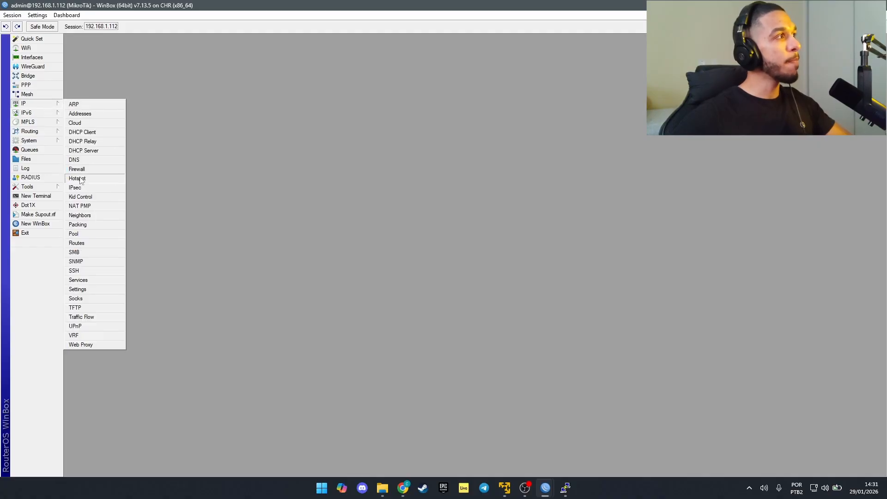
{"action": "left_click", "coordinate": [84, 172]}
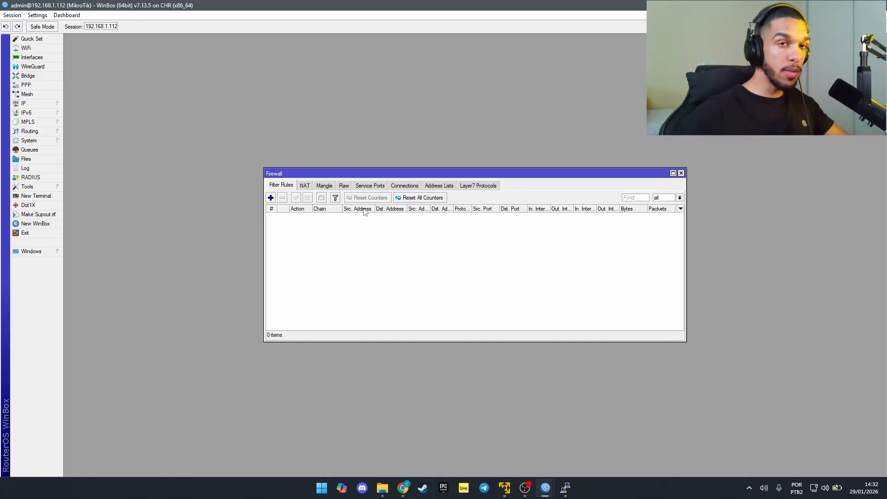
{"action": "left_click", "coordinate": [303, 187]}
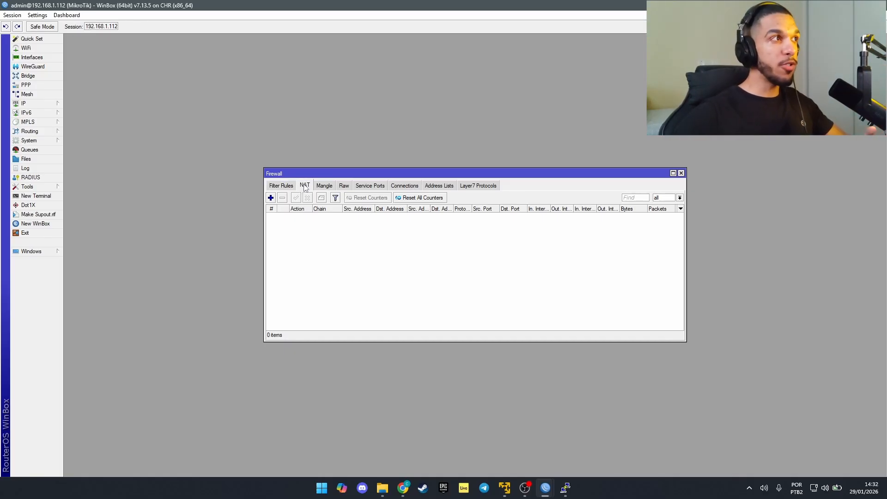
Step: Add a new NAT rule with action masquerade and apply it
{"action": "left_click", "coordinate": [271, 199]}
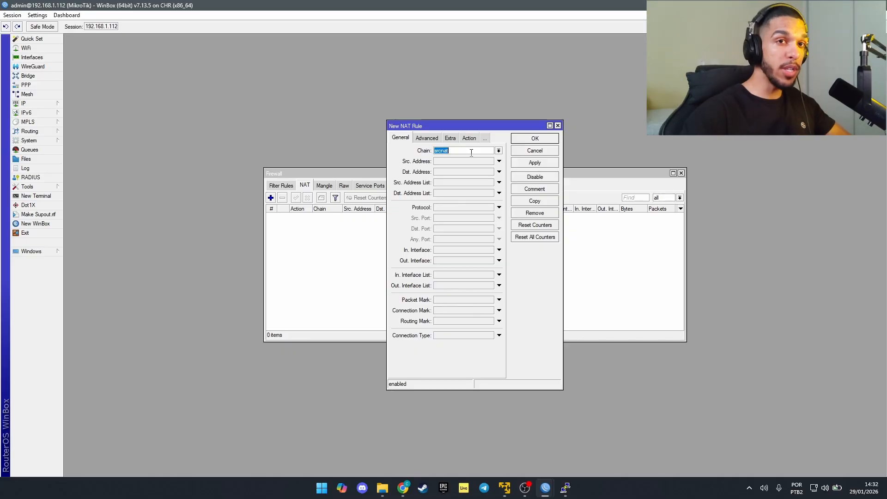
{"action": "left_click", "coordinate": [469, 138]}
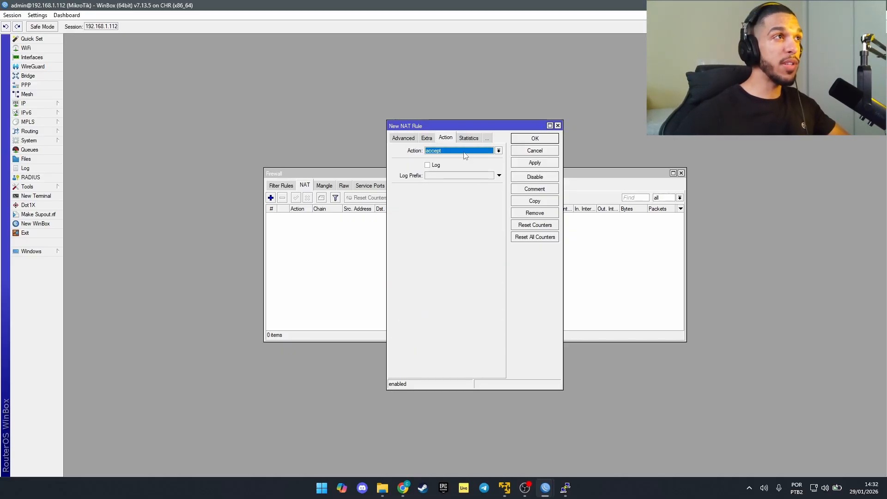
{"action": "left_click", "coordinate": [465, 152]}
{"action": "left_click", "coordinate": [462, 200]}
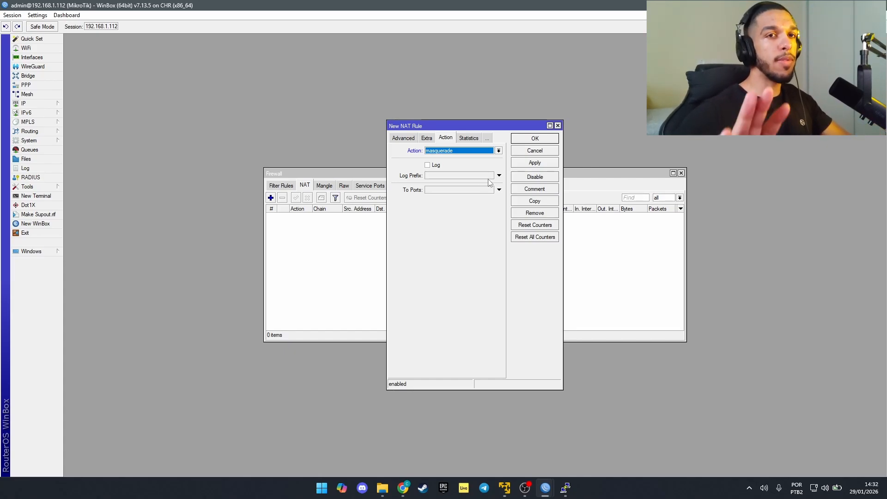
{"action": "left_click", "coordinate": [535, 162]}
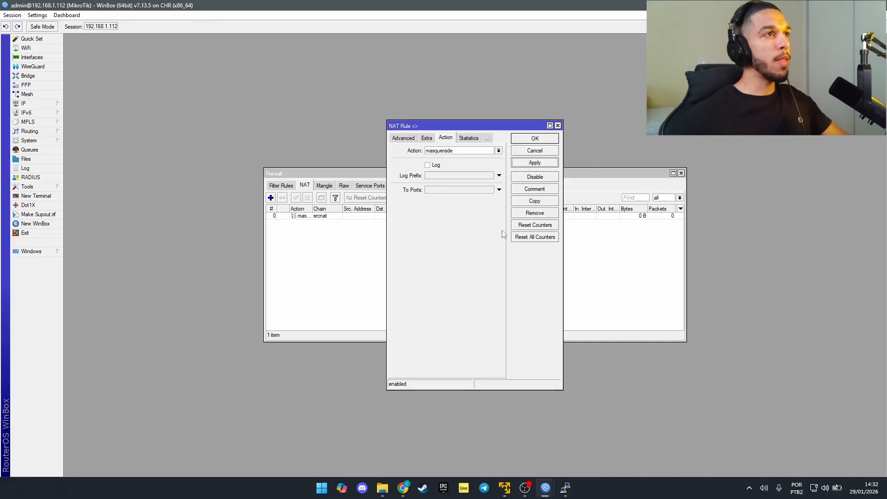
{"action": "left_click", "coordinate": [557, 126]}
Step: Rerun ping 8.8.8.8 in the VPC console, which now gets a reply
{"action": "left_click", "coordinate": [565, 488]}
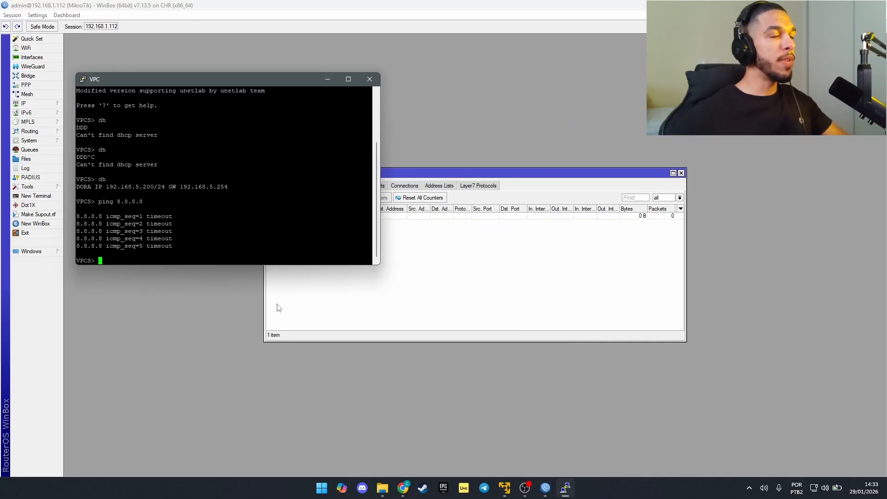
{"action": "key", "text": "Up"}
{"action": "key", "text": "Return"}
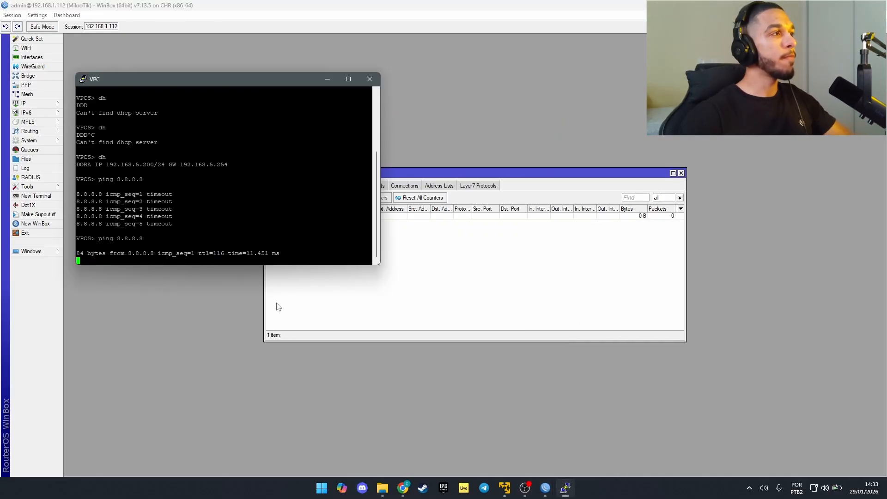